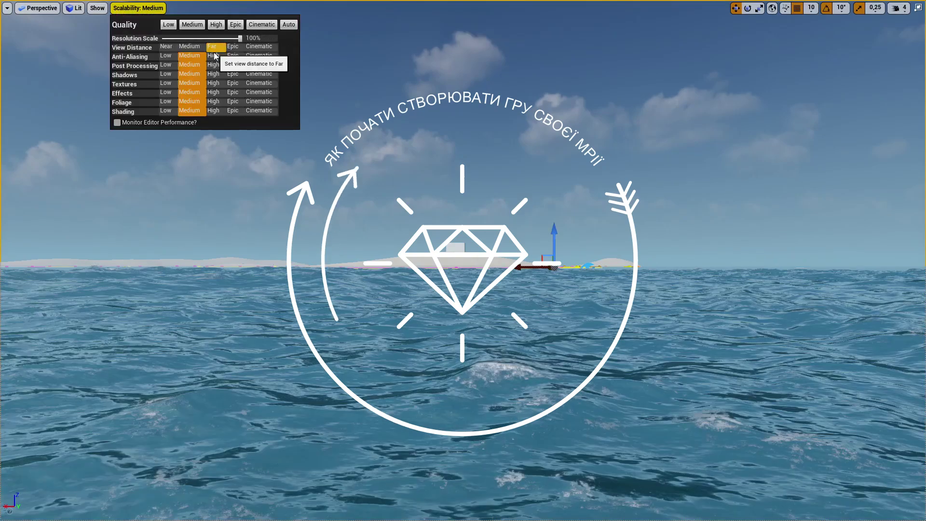
Set every viewport Scalability quality row to High
left_click(214, 74)
left_click(213, 83)
left_click(214, 92)
left_click(214, 101)
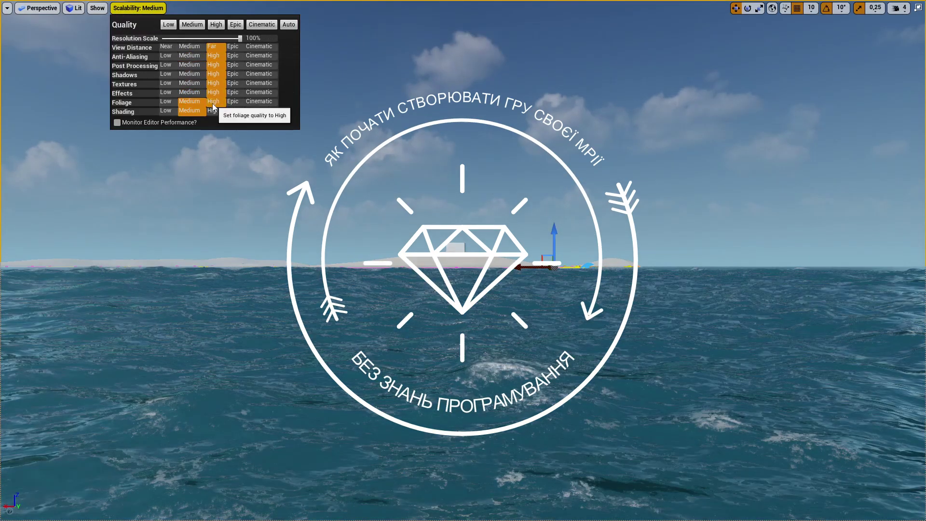
left_click(214, 110)
left_click(380, 155)
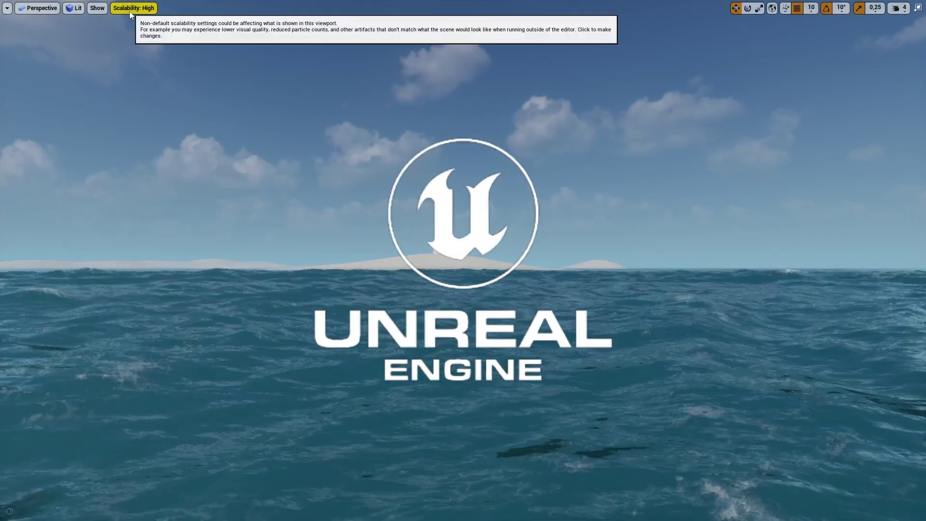
Switch the viewport to game view with G and check the display options
left_click(538, 47)
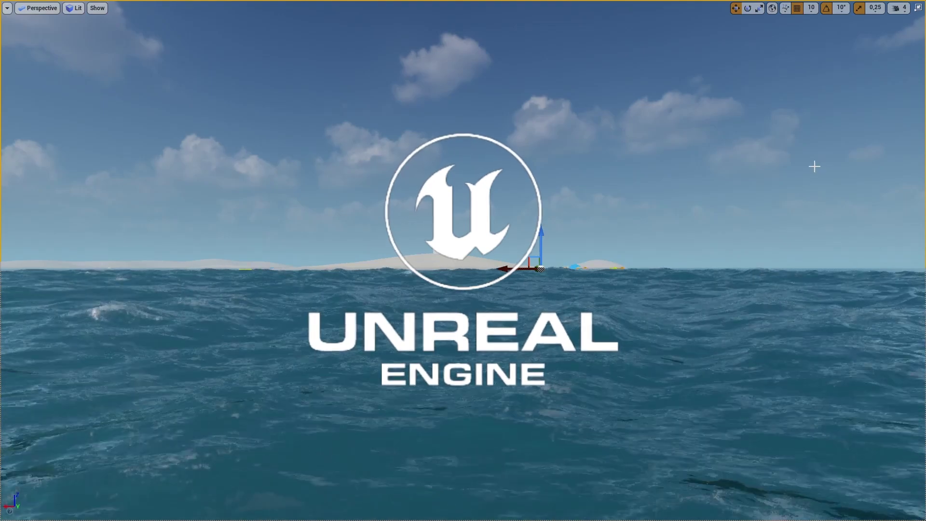
key("g")
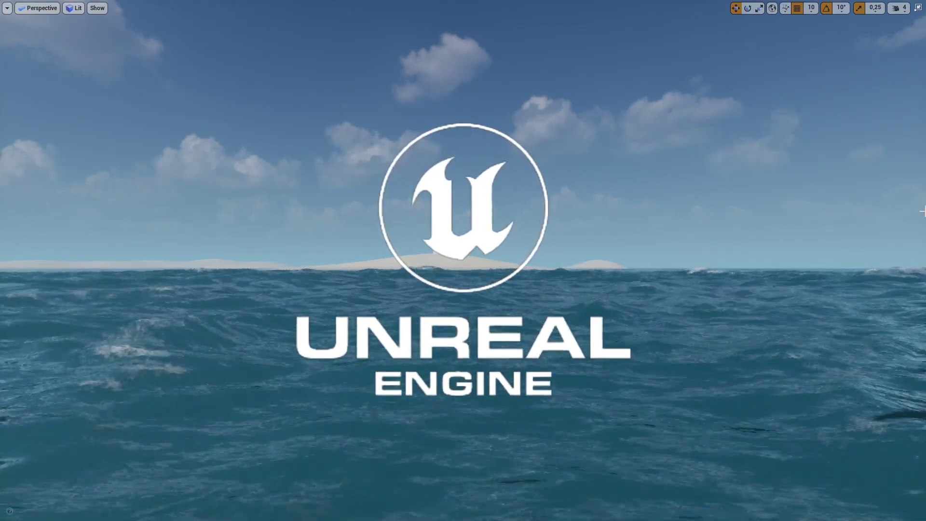
left_click(97, 9)
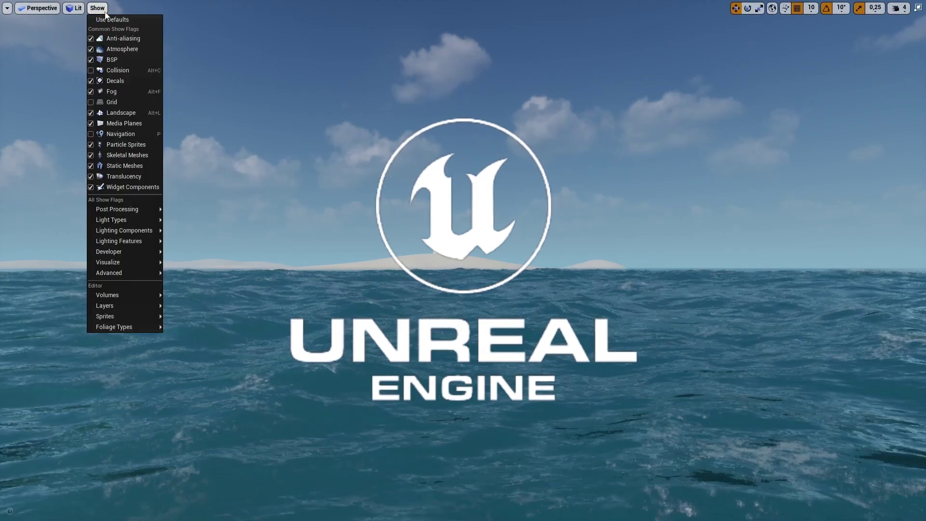
left_click(97, 10)
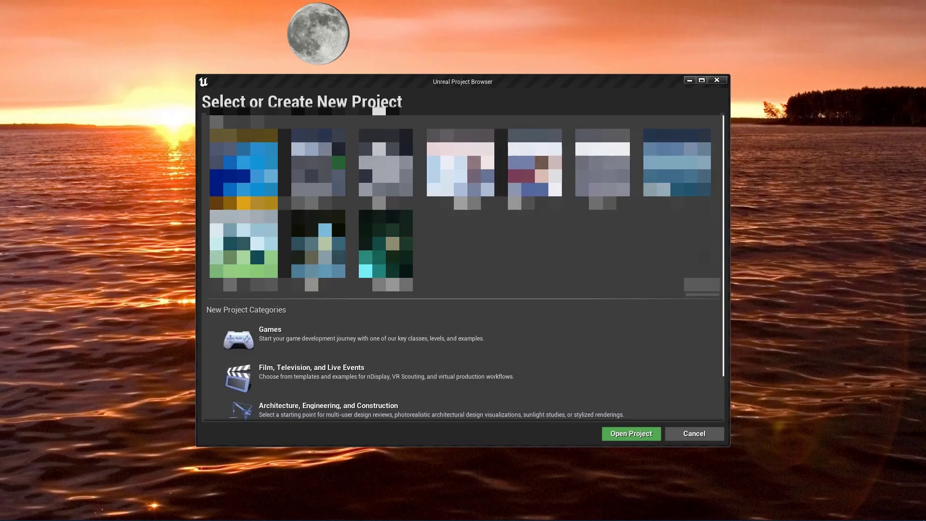
Start a Games project from the Third Person template and begin naming it MyDreamGame
left_click(513, 338)
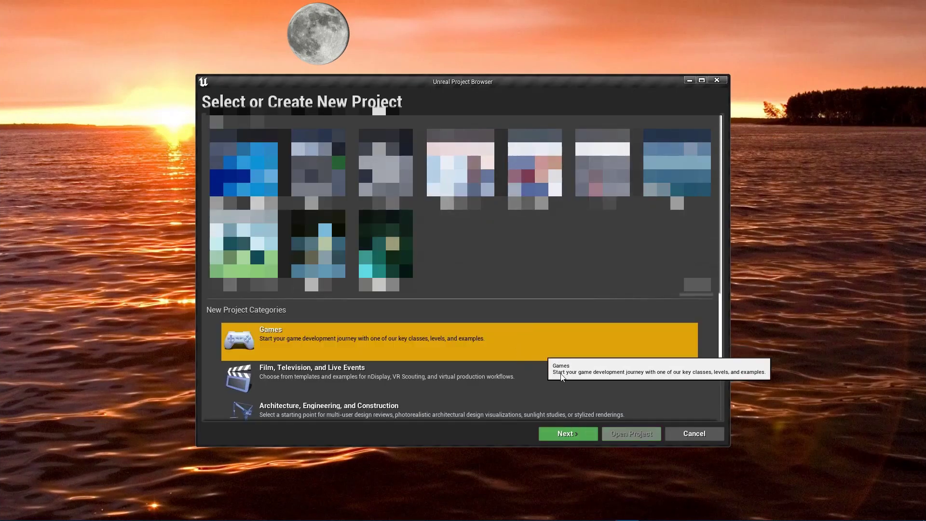
left_click(584, 433)
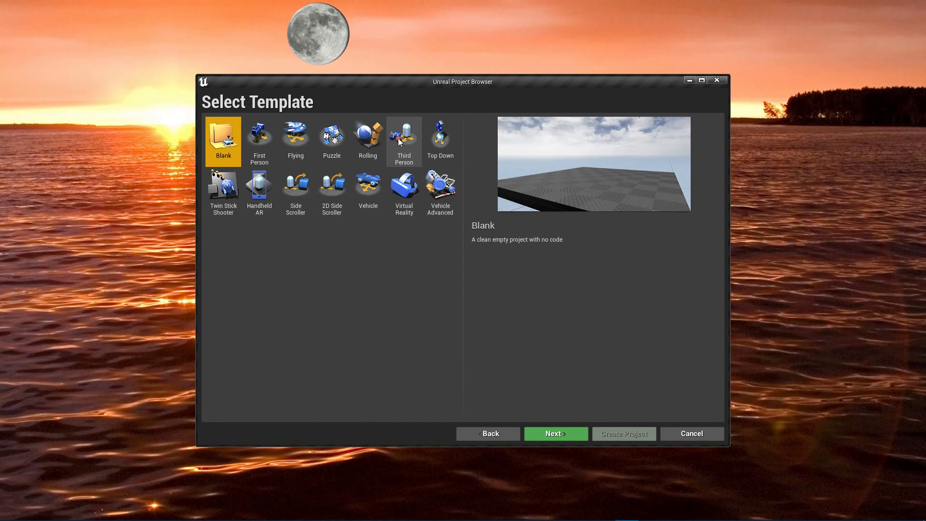
left_click(399, 140)
left_click(576, 439)
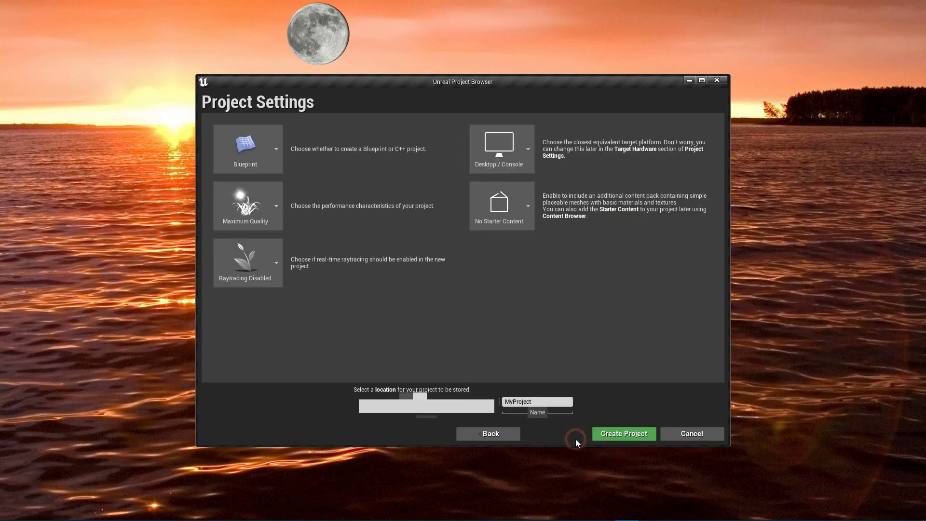
left_click(549, 401)
Create the MyDreamGame project, then playtest by running the character with W and A
left_click(634, 438)
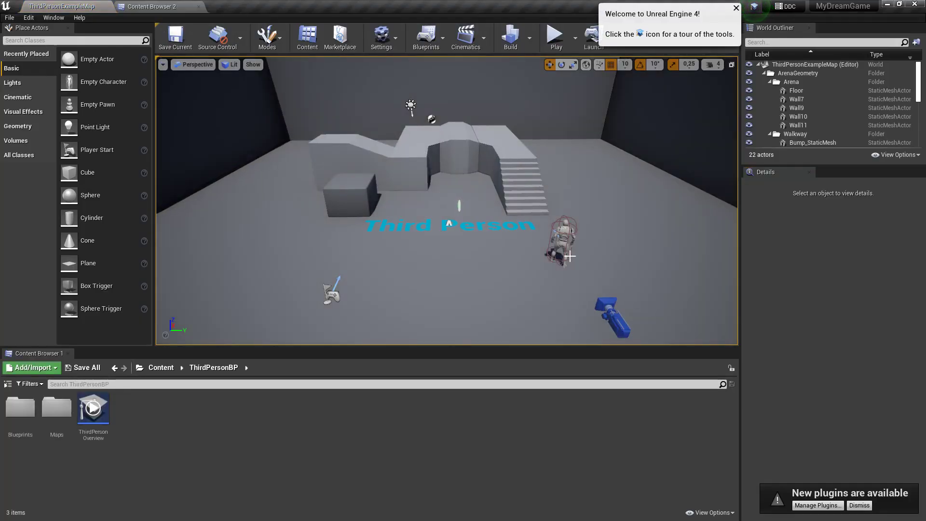
left_click(555, 37)
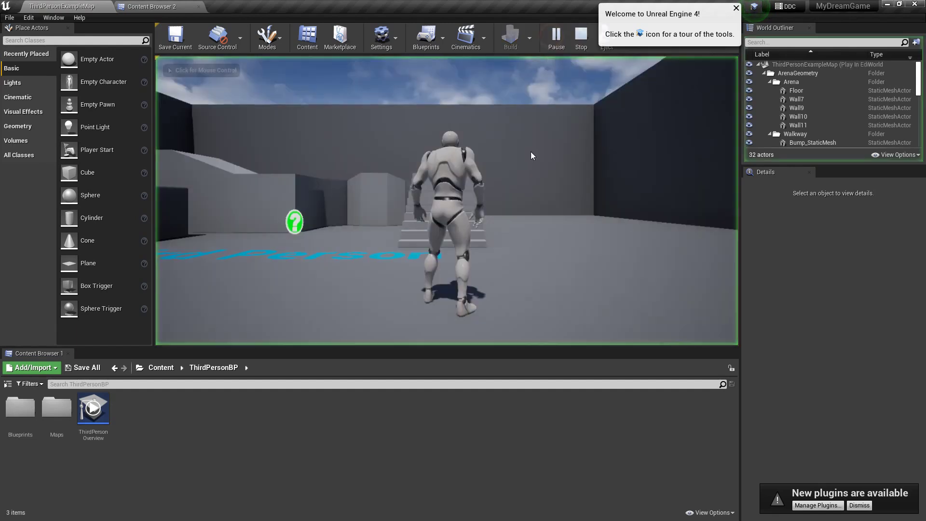
left_click(446, 200)
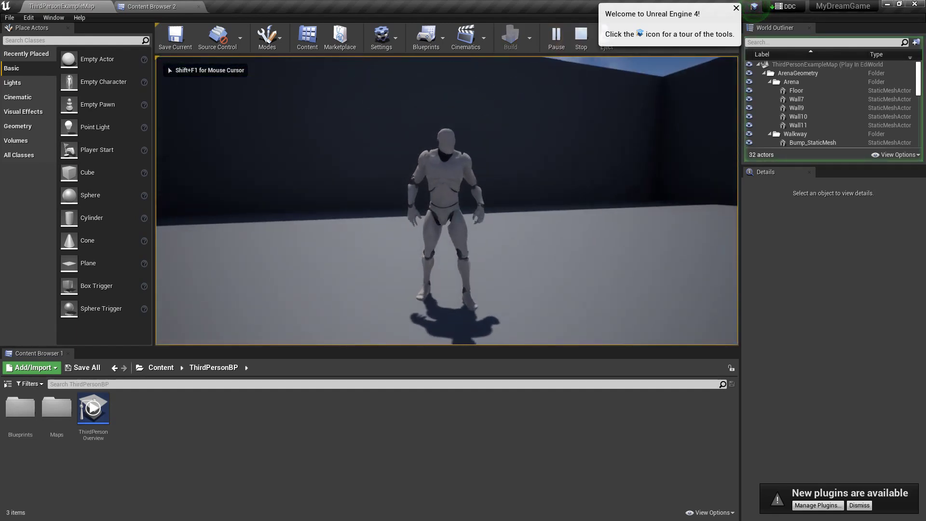
key("w")
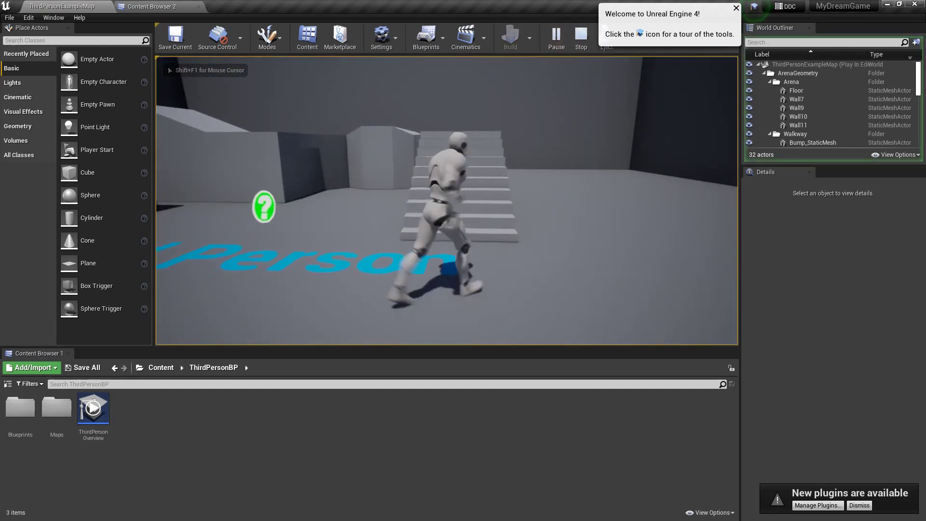
key("a")
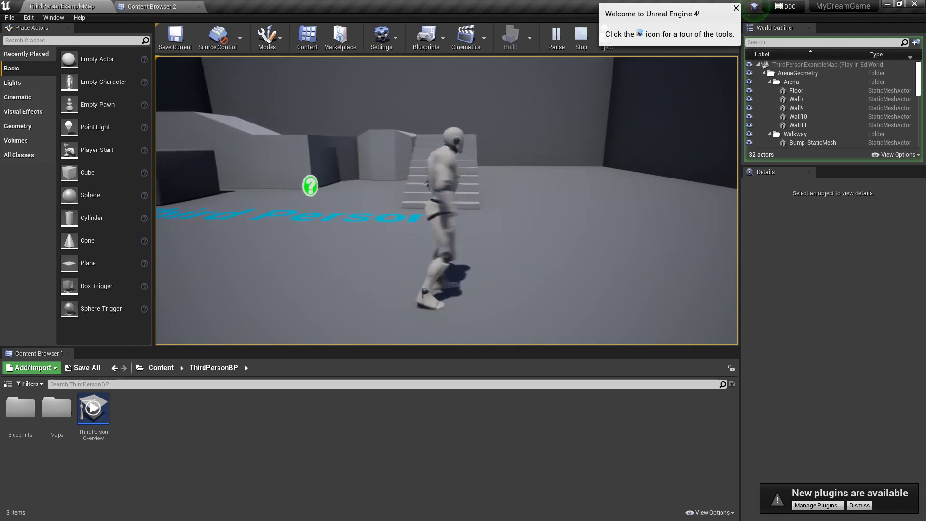
key("Escape")
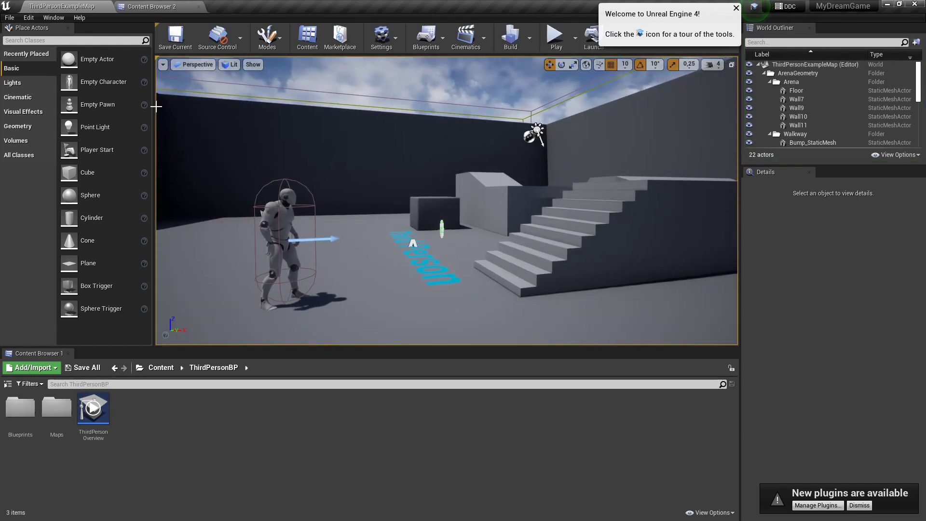
Find and open Project Settings from the editor's menus
left_click(31, 22)
left_click(53, 17)
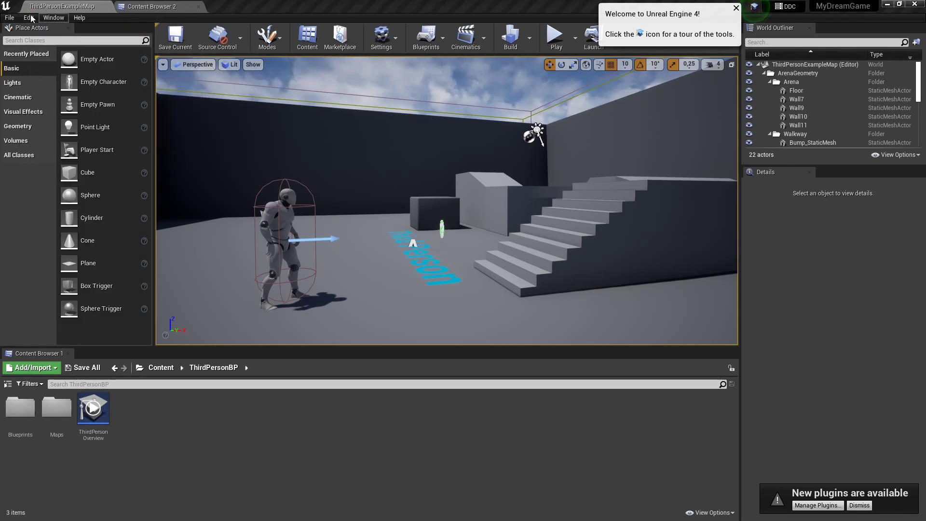
left_click(31, 20)
left_click(17, 19)
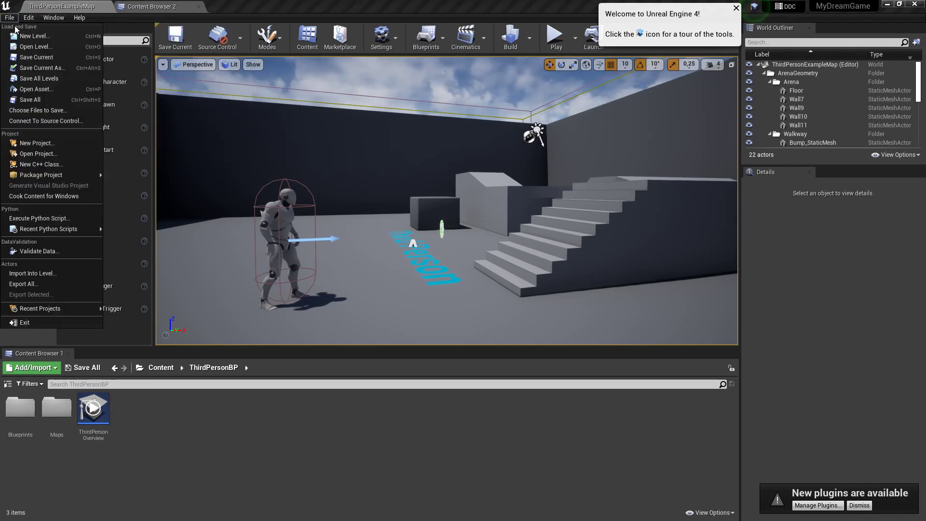
left_click(29, 17)
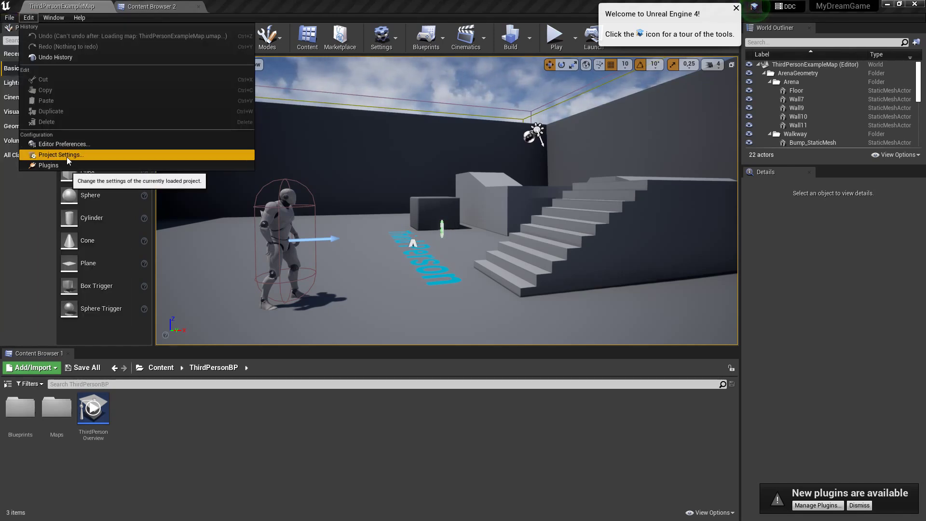
left_click(92, 158)
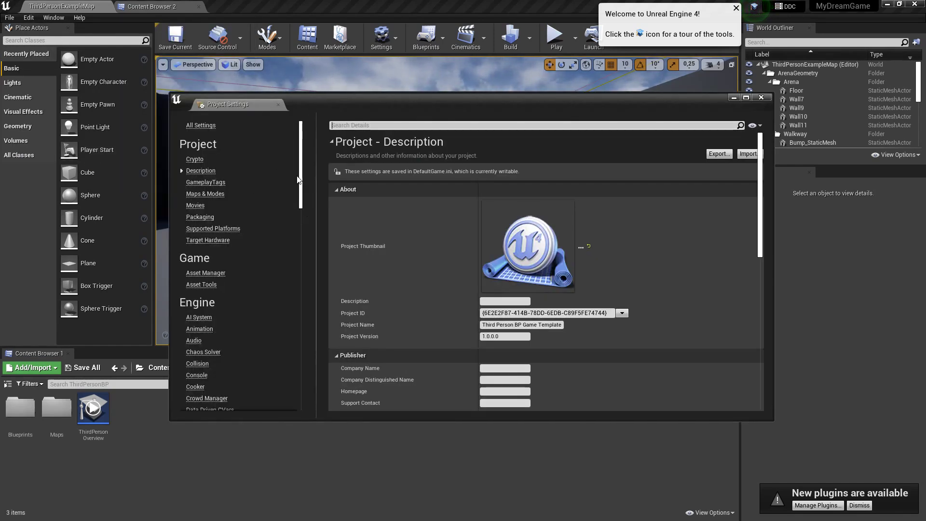
mouse_move(302, 178)
left_mouse_down()
mouse_move(300, 209)
mouse_move(295, 173)
mouse_move(298, 223)
left_mouse_up()
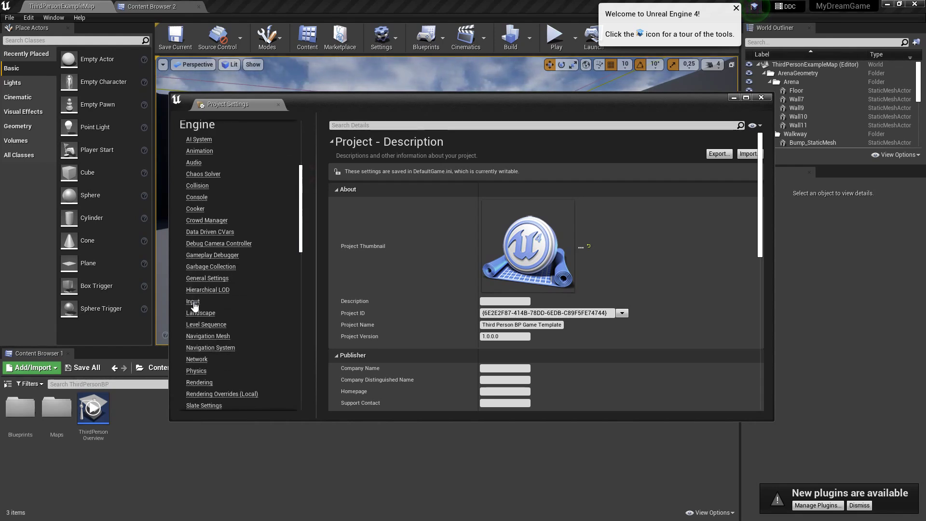
Show the Input page with Action, Axis and Jump mappings expanded, window maximized
left_click(193, 302)
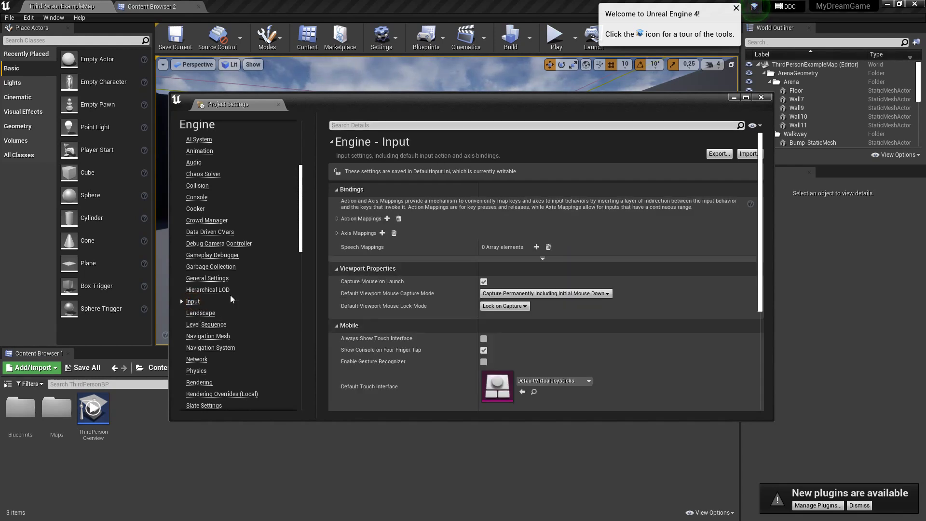
left_click(335, 220)
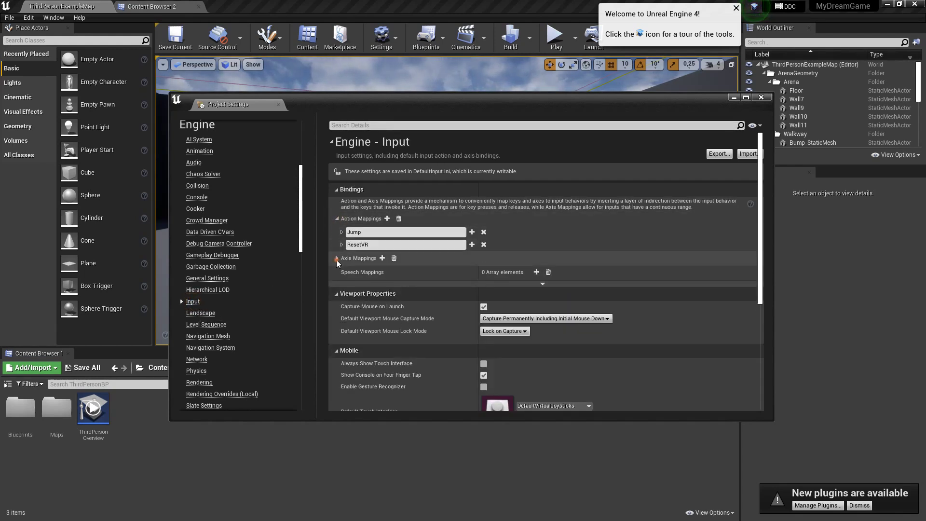
left_click(337, 259)
left_click(341, 232)
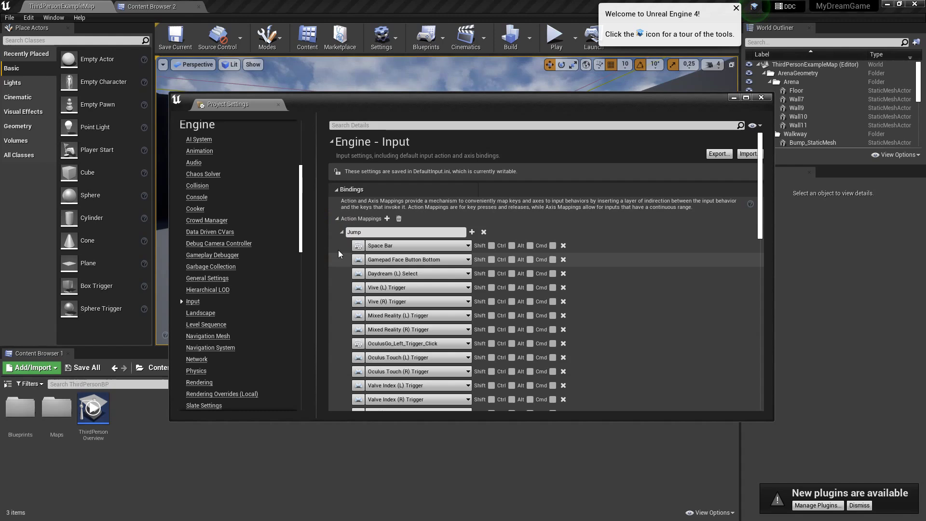
double_click(481, 104)
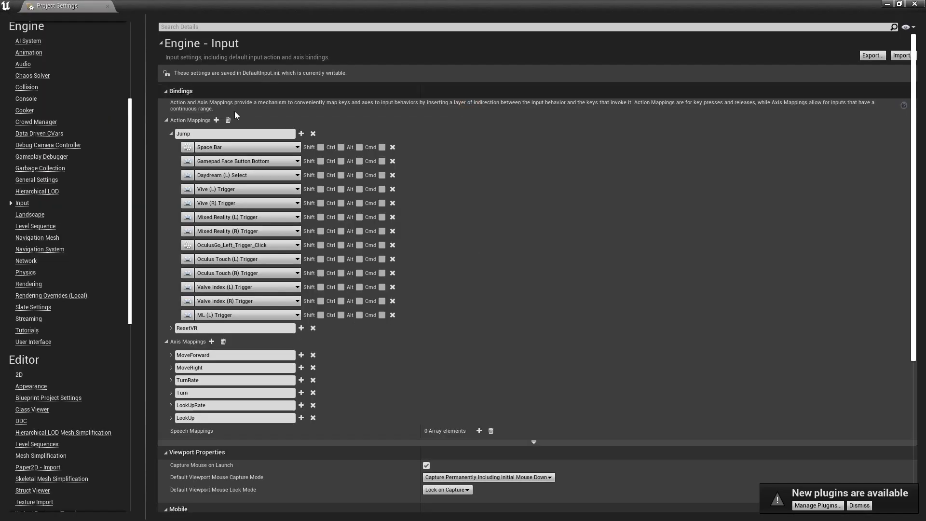
Inspect the ResetVR, MoveForward and MoveRight bindings, collapsing Jump
left_click(171, 328)
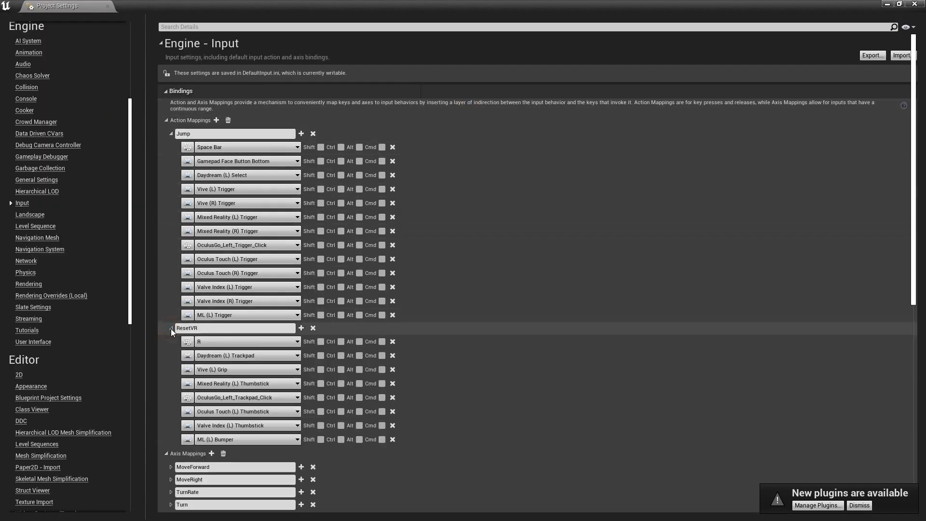
left_click(171, 328)
left_click(172, 134)
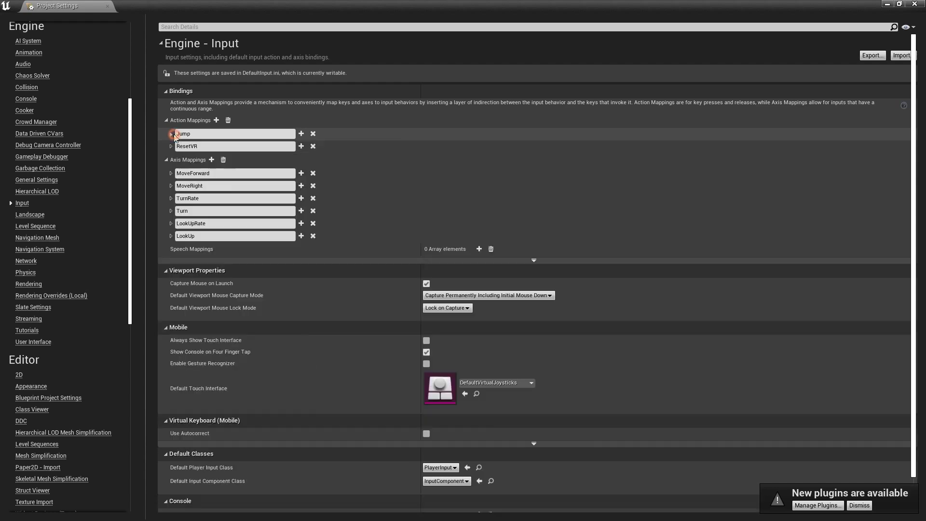
left_click(170, 173)
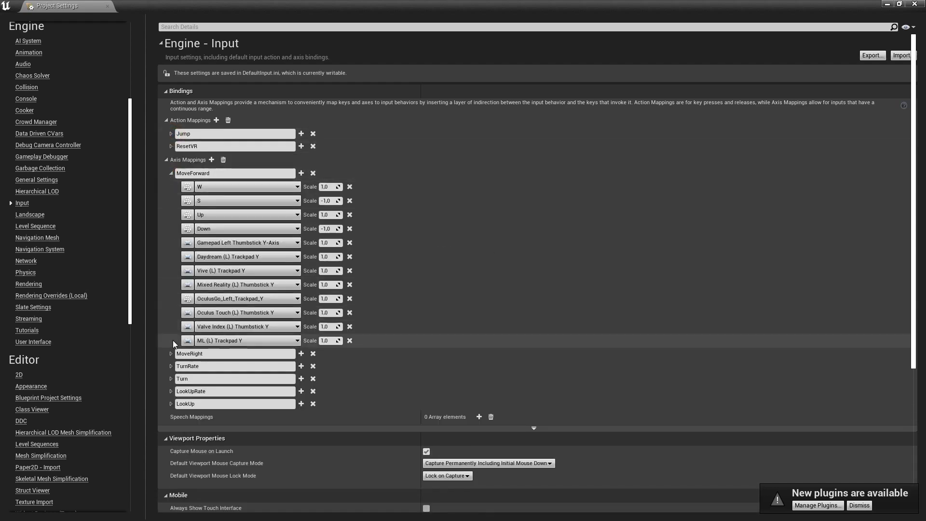
left_click(171, 353)
scroll(169, 337, "down", 2)
scroll(169, 337, "down", 3)
scroll(169, 337, "down", 3)
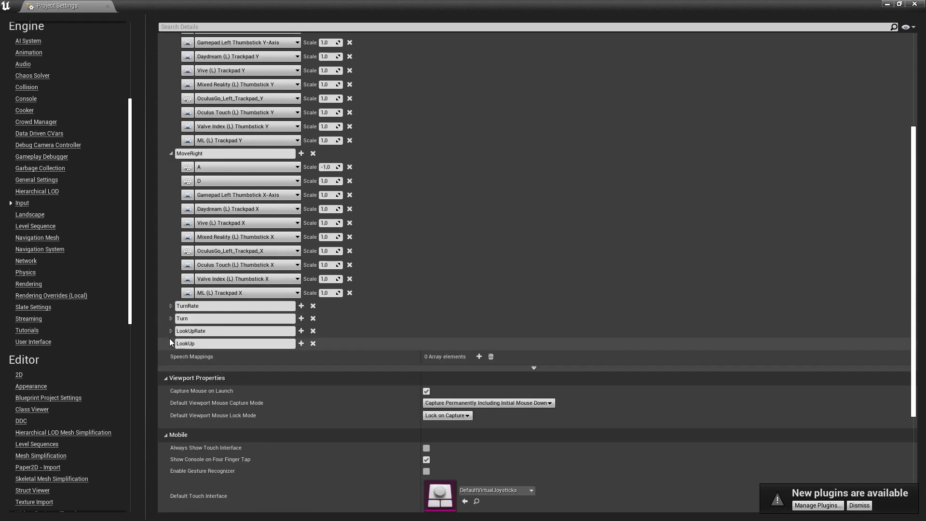
Inspect the LookUp, LookUpRate, Turn and TurnRate bindings, then close Project Settings
left_click(170, 338)
left_click(170, 331)
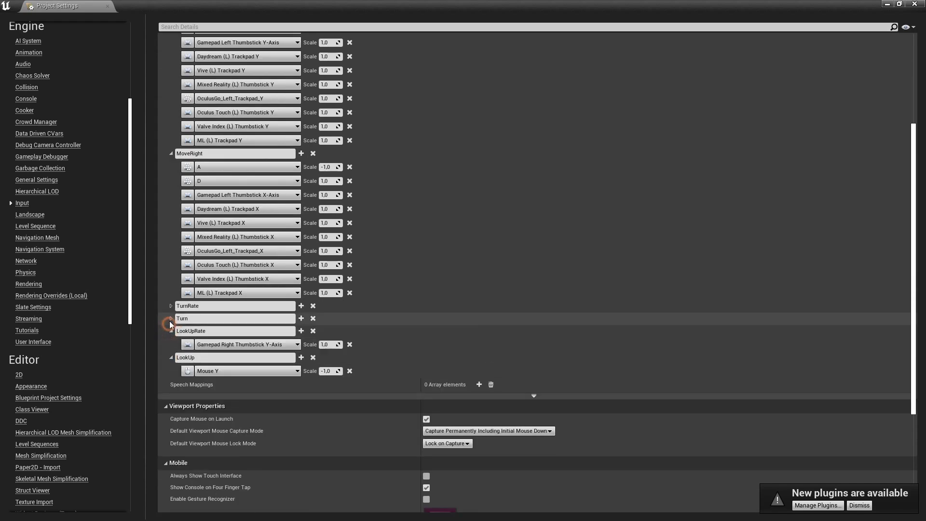
left_click(171, 318)
left_click(171, 306)
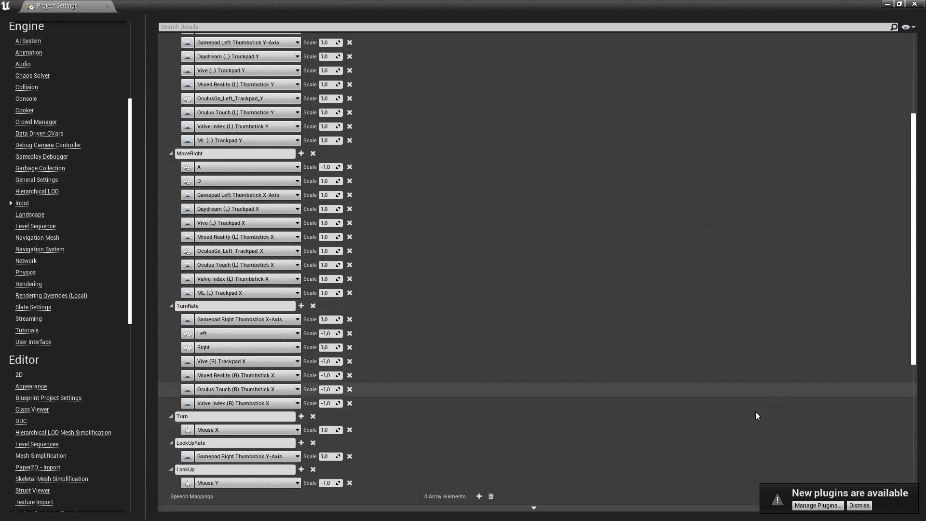
scroll(755, 412, "down", 1)
scroll(615, 362, "up", 2)
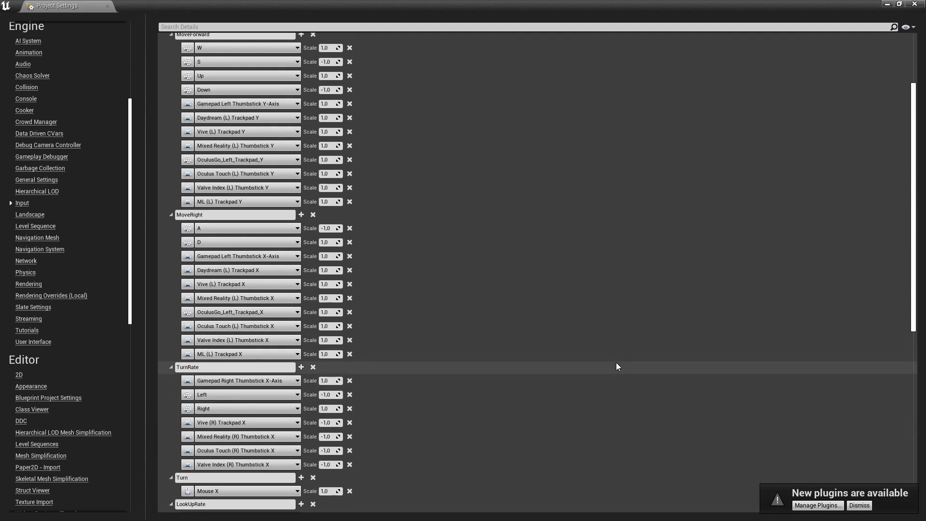
scroll(615, 362, "up", 3)
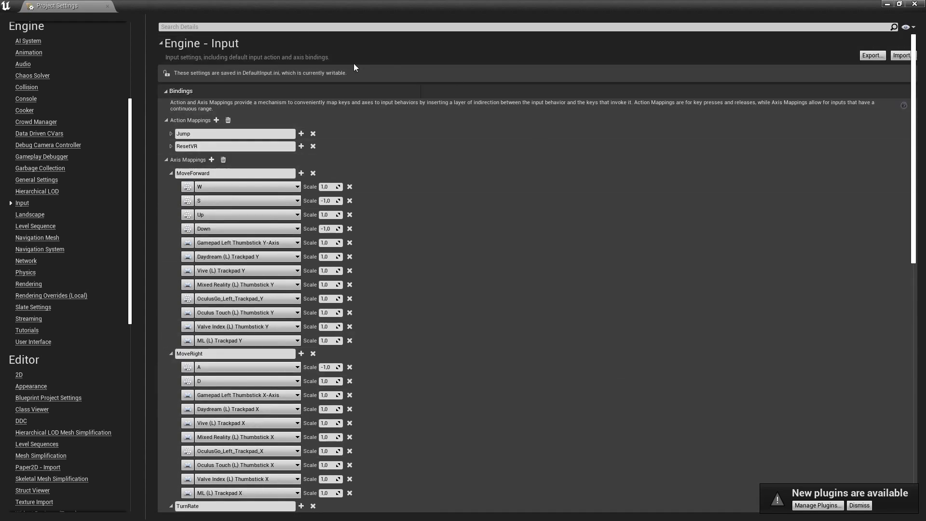
left_click(107, 7)
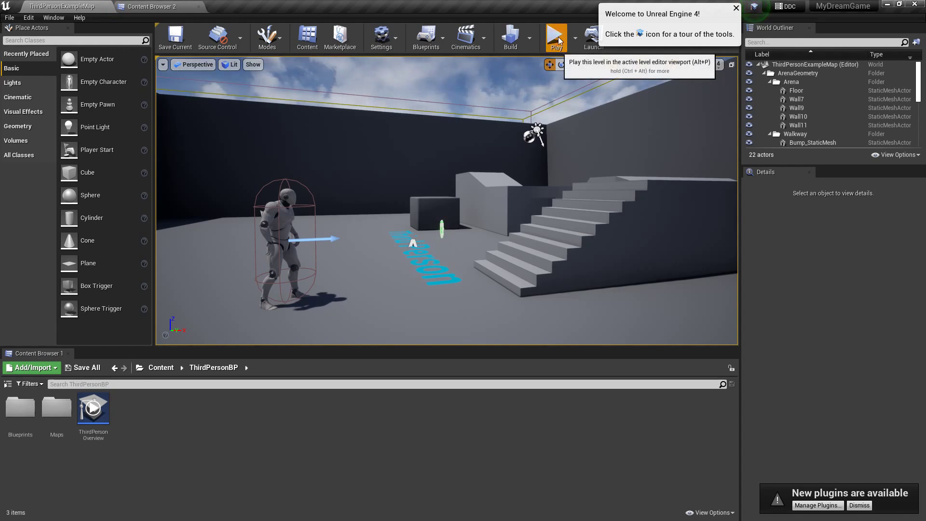
left_click(557, 39)
key("w")
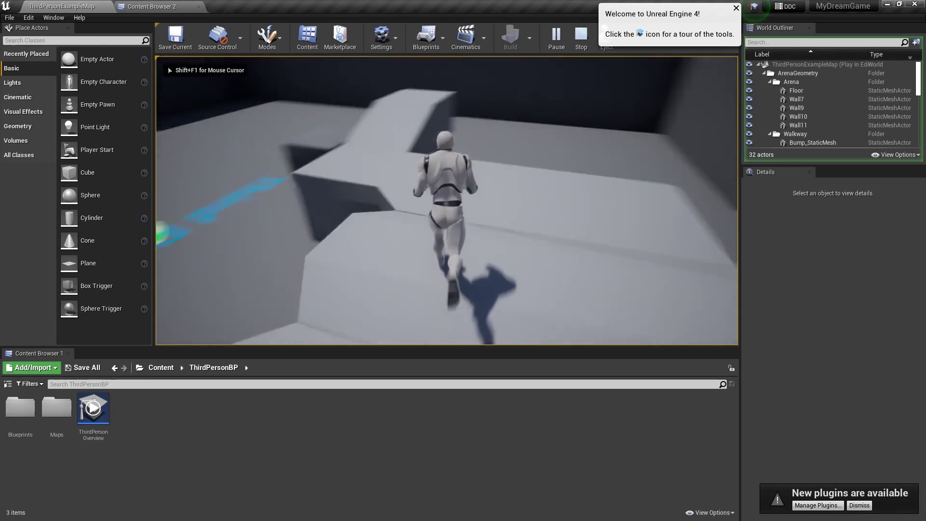
key("space")
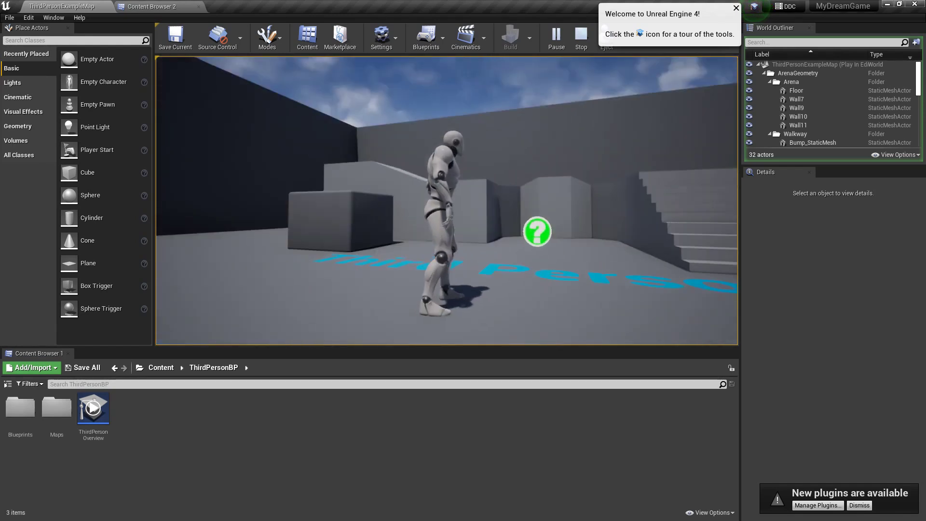
key("Escape")
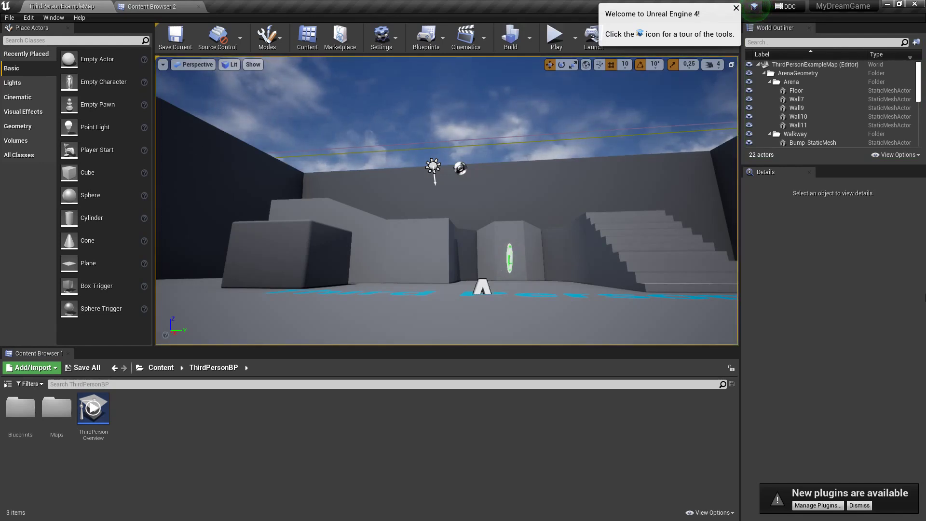
Create a MyDreamGame folder in Content via the second content browser
left_click(164, 6)
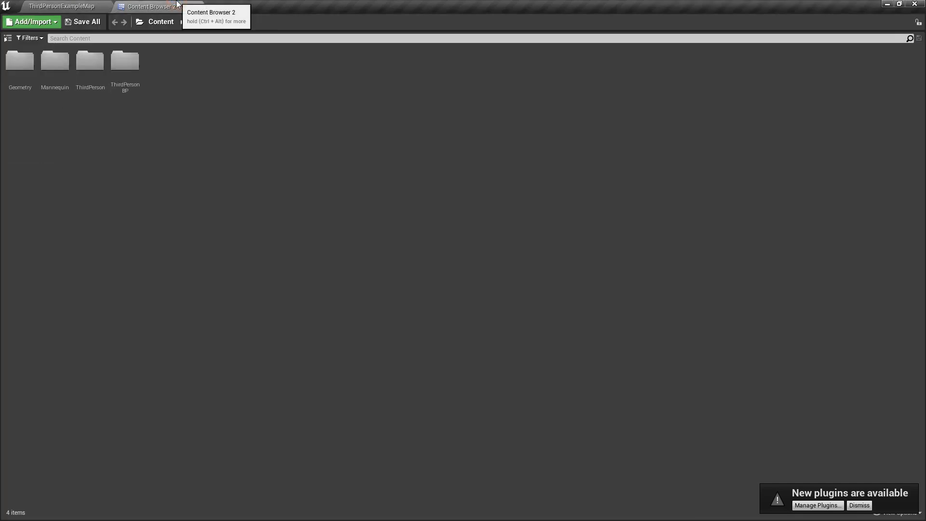
left_click(868, 507)
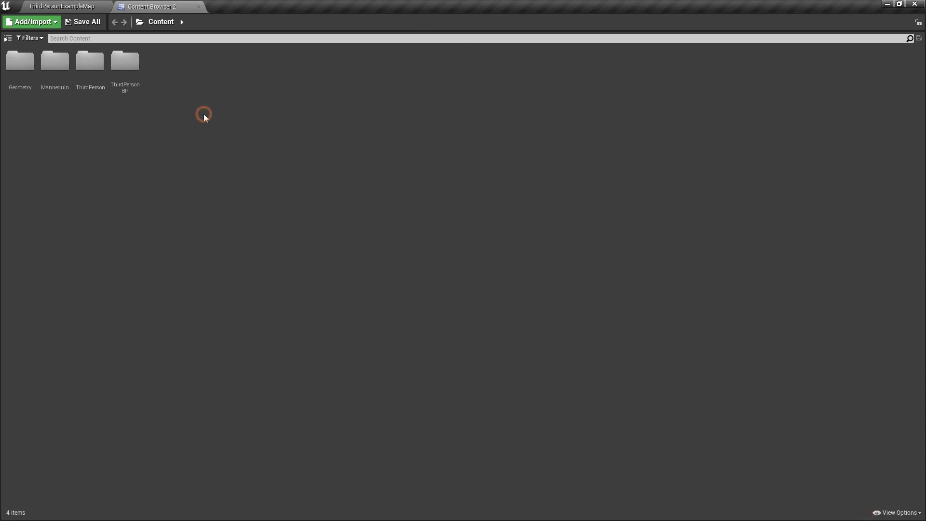
right_click(202, 90)
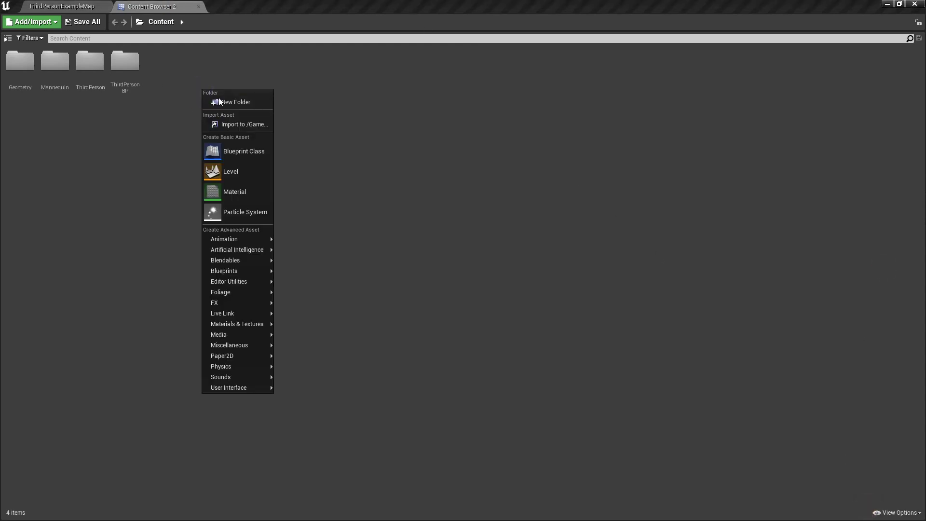
left_click(230, 107)
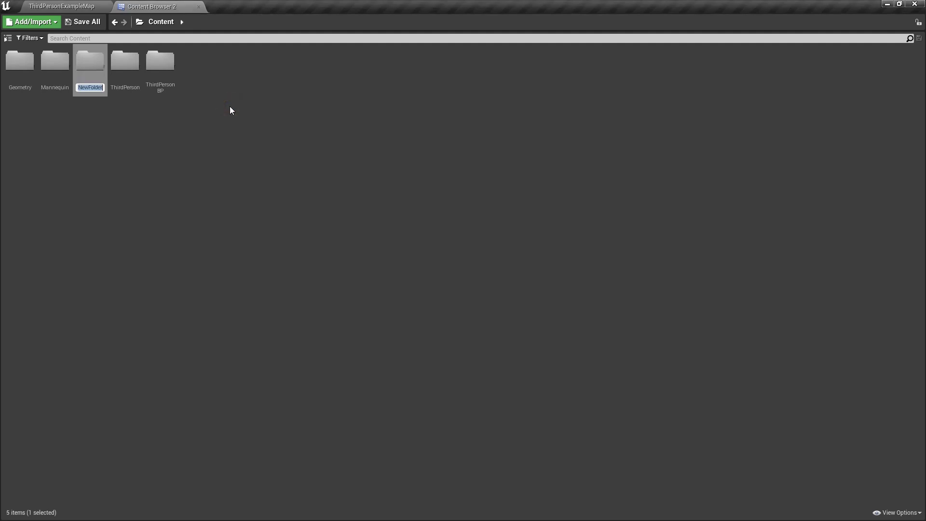
type("b")
key("BackSpace")
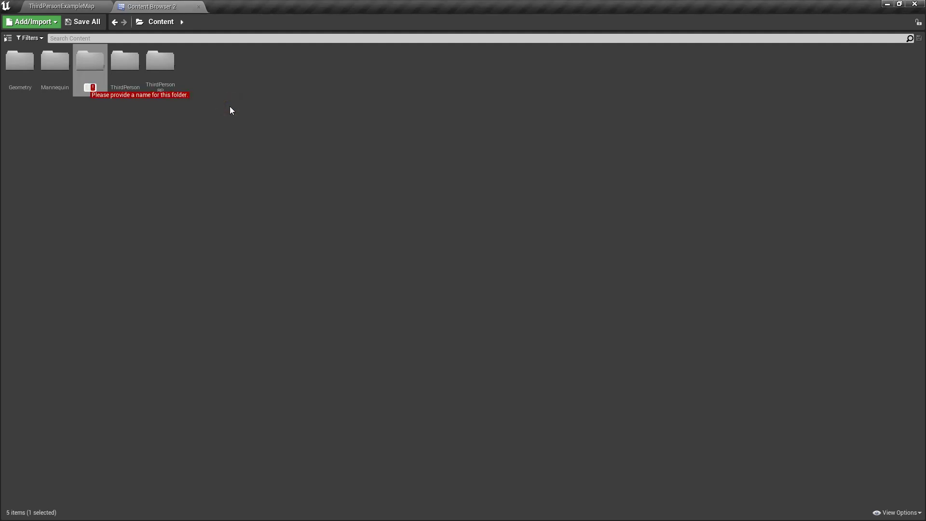
type("MyDr")
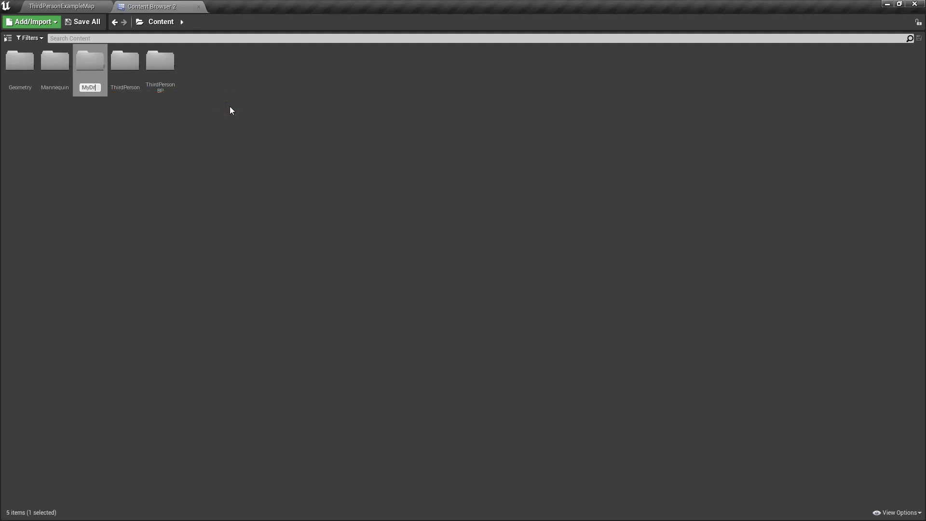
type("eamGame")
key("Return")
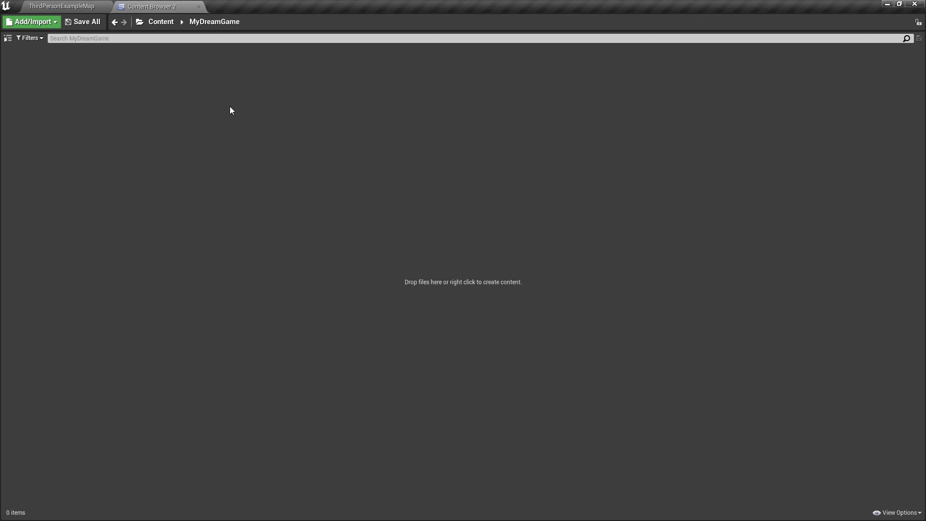
Create a Blueprints folder inside MyDreamGame
right_click(230, 106)
left_click(272, 120)
type("Bluepri")
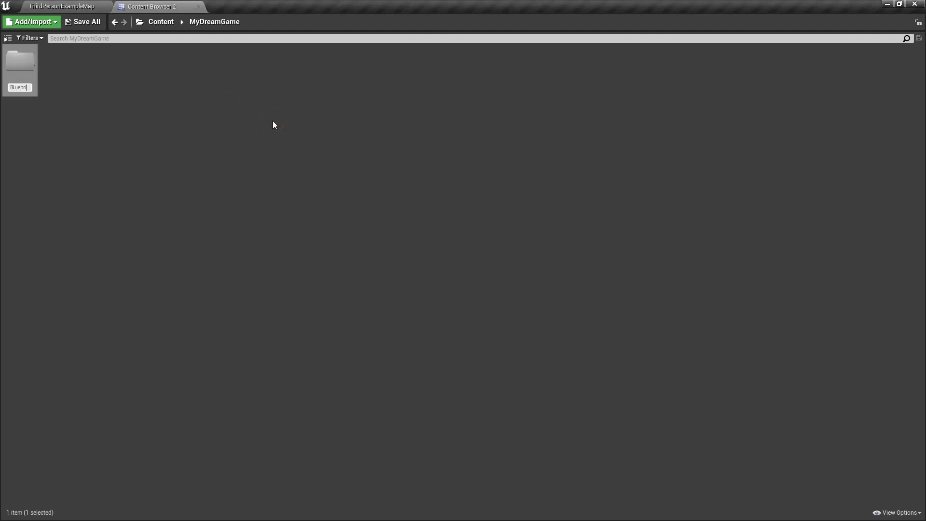
type("nts")
key("Return")
key("Return")
Create an Actor Blueprint named BP_Collect in Blueprints and open it
right_click(246, 135)
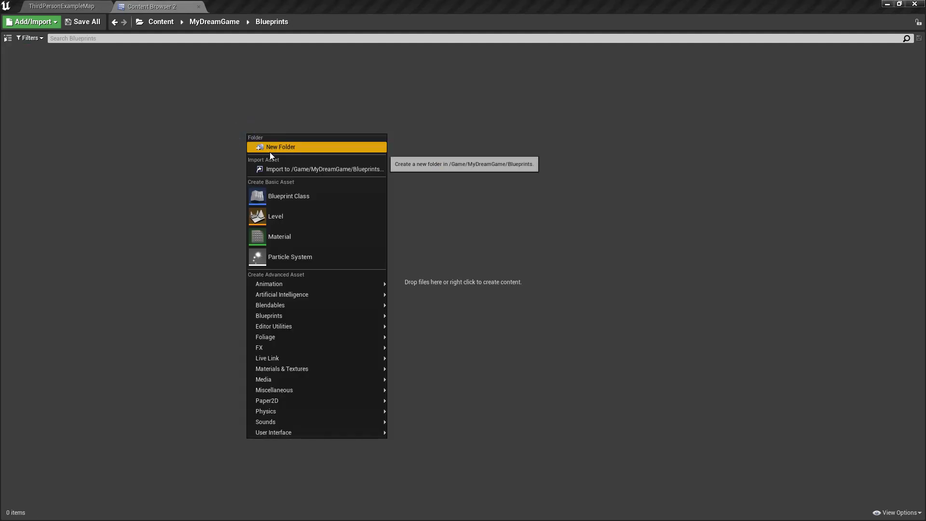
left_click(312, 195)
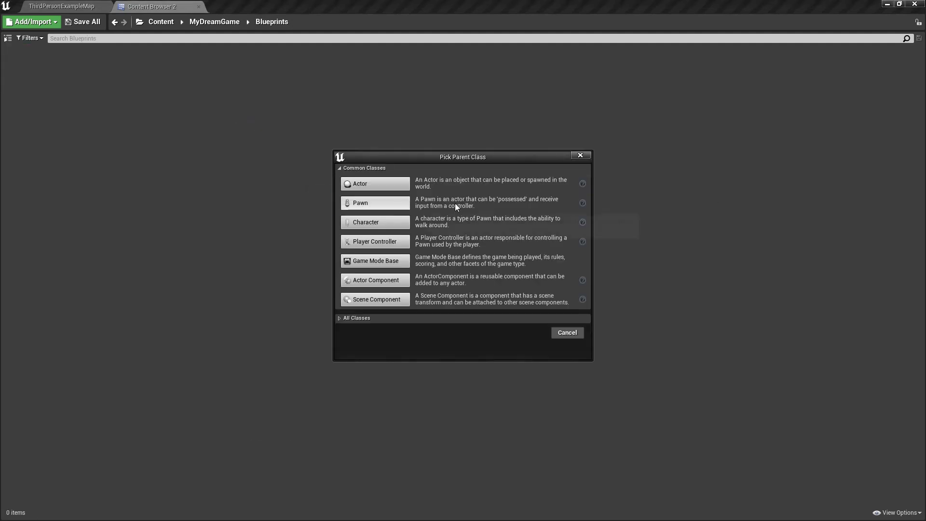
left_click(369, 183)
type("BP_Collect")
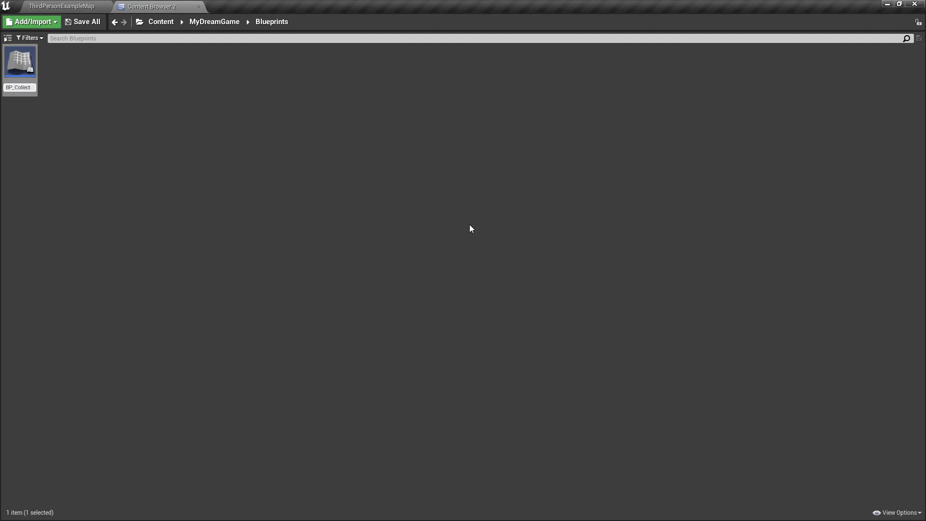
key("Return")
key("Return")
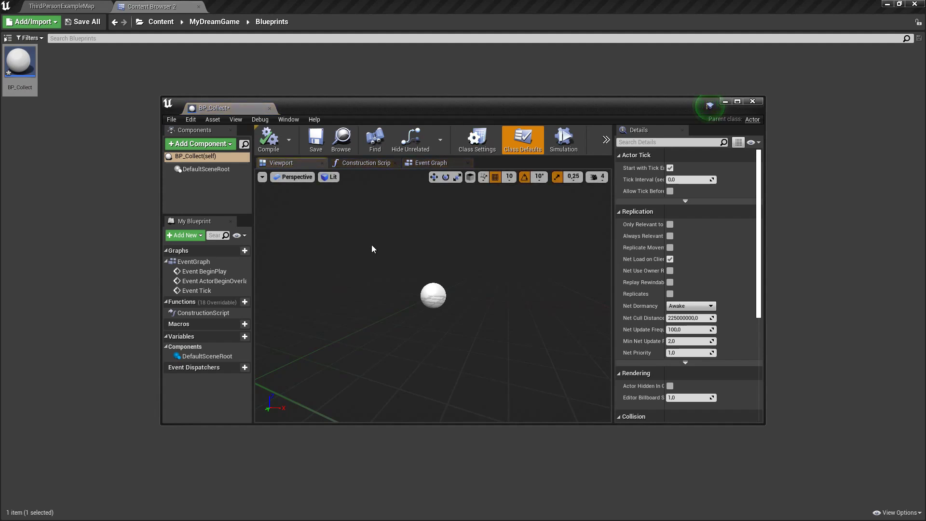
Add a Sphere mesh component and flatten it to scale 1.0, 0.1, 1.0
left_click(198, 144)
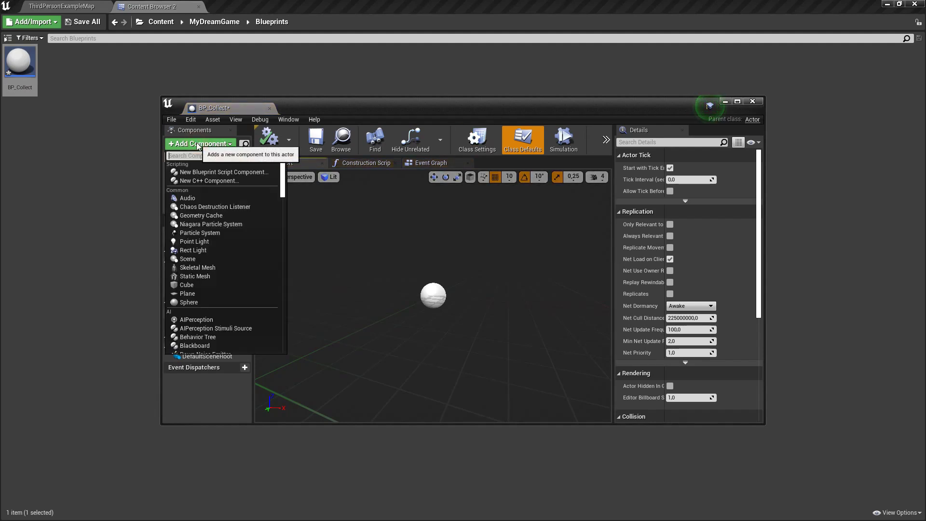
left_click(194, 301)
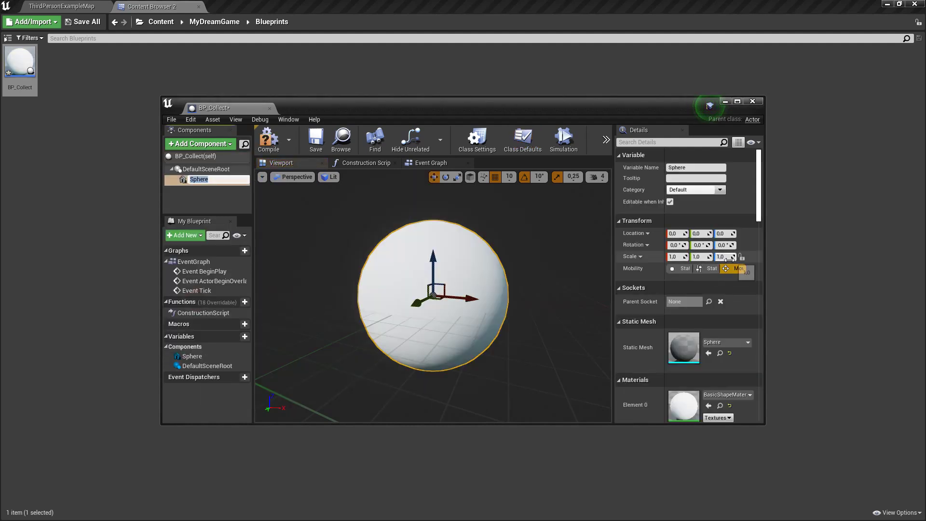
mouse_move(725, 256)
left_mouse_down()
mouse_move(685, 257)
mouse_move(709, 257)
left_mouse_up()
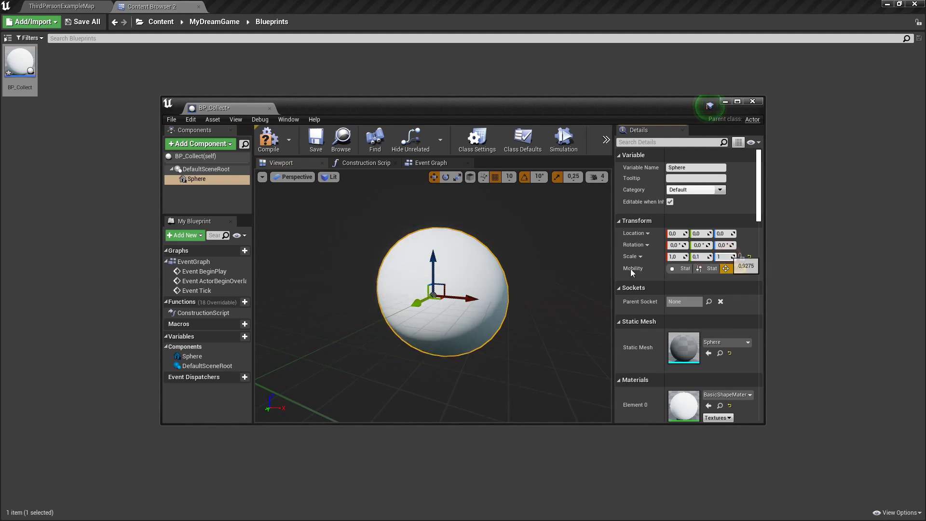
left_click_drag(458, 338, 565, 338)
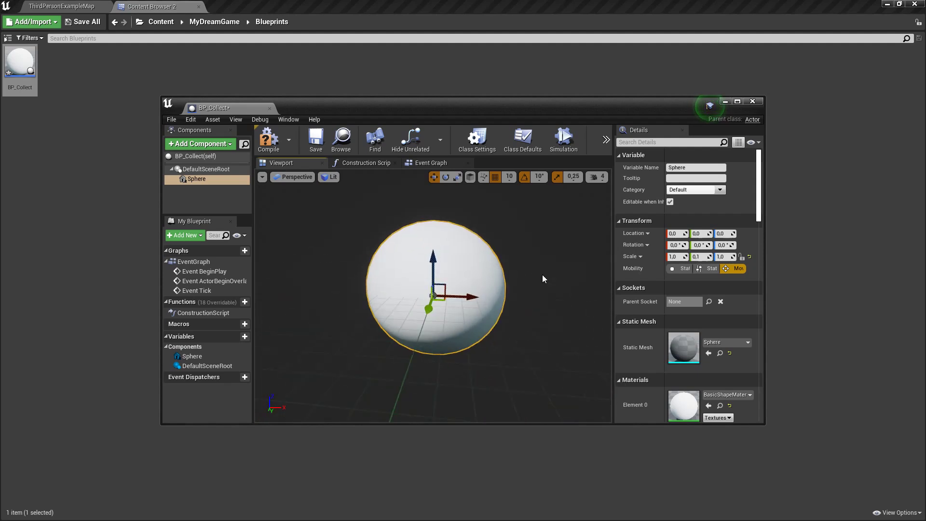
Add a Sphere Collision component with a sphere radius of 64
left_click(202, 144)
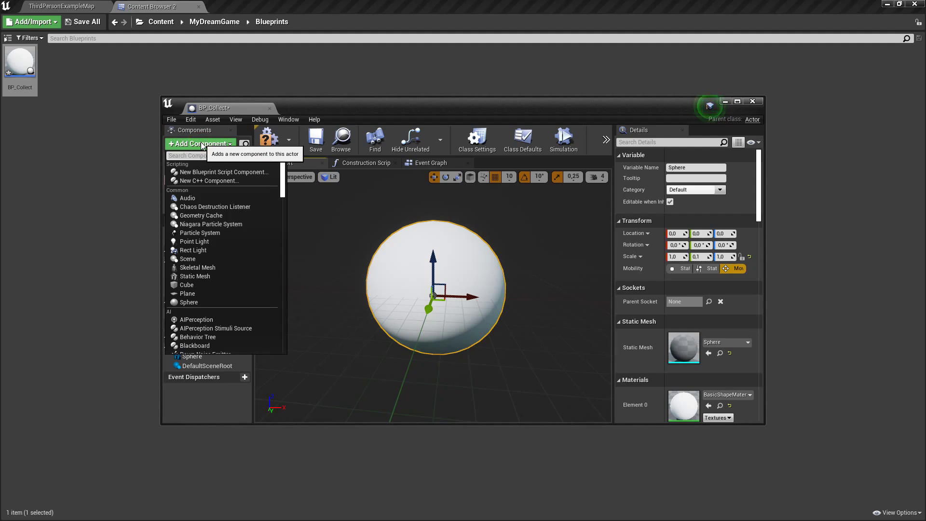
type("coll")
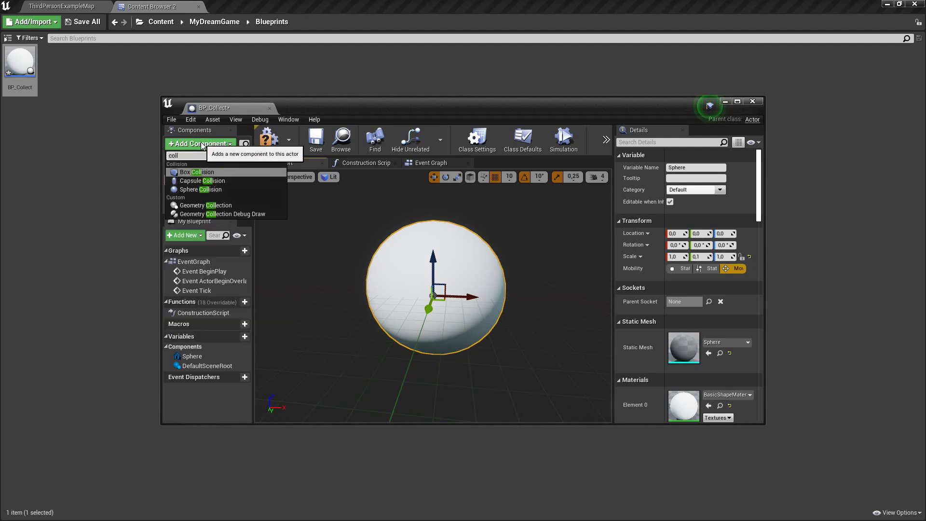
left_click(201, 189)
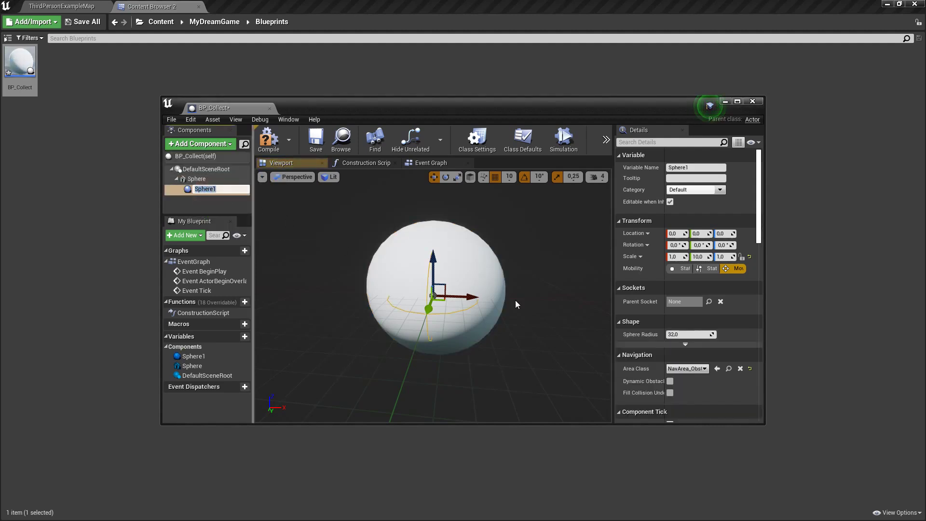
left_click_drag(690, 334, 714, 334)
type("64")
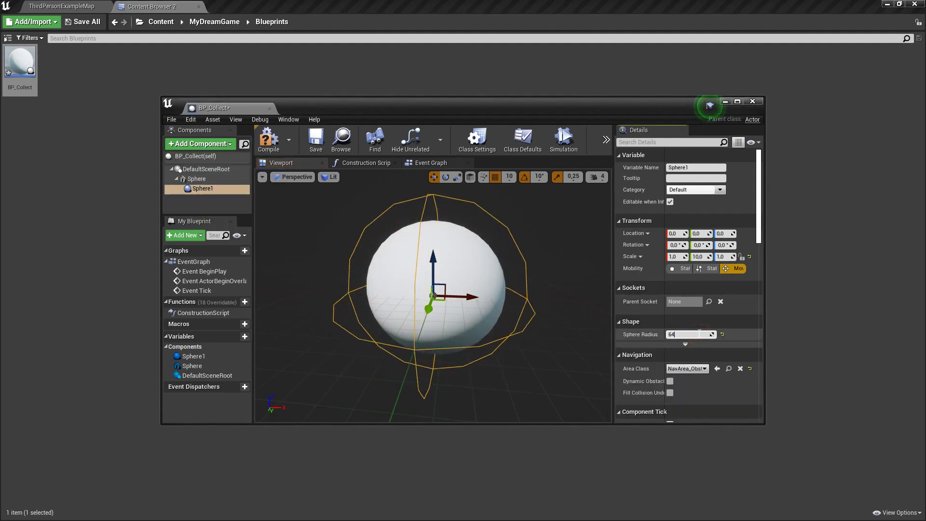
key("Return")
left_click_drag(552, 277, 424, 277)
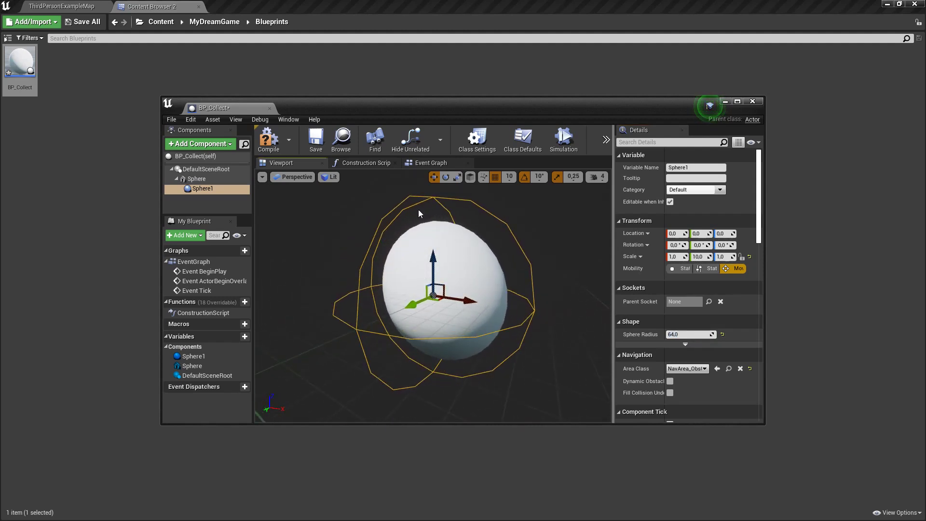
Dock the BP_Collect editor as a tab beside Content Browser 2
left_click_drag(233, 112, 256, 11)
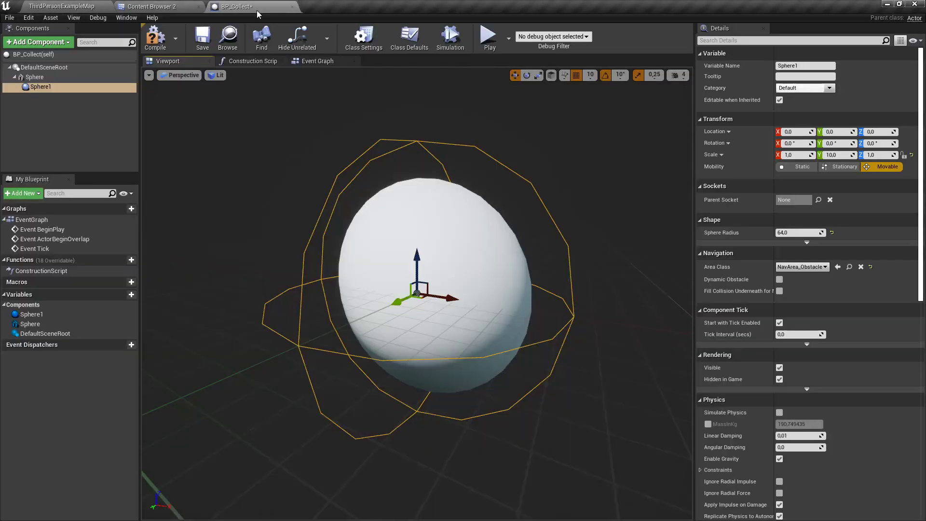
left_click_drag(352, 245, 355, 256)
left_click(160, 10)
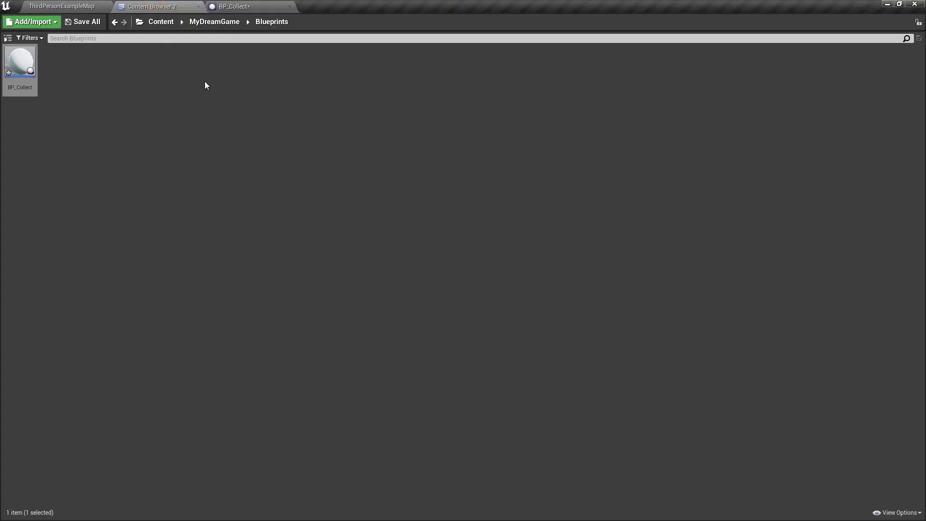
Create a Materials folder inside MyDreamGame
left_click(214, 22)
right_click(215, 118)
left_click(236, 131)
type("Materia")
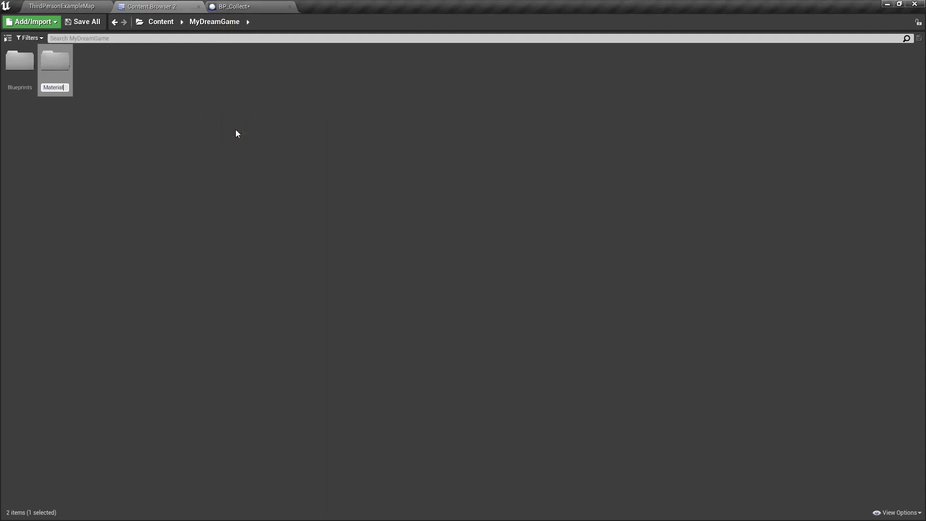
type("s")
key("Return")
key("Return")
Create a material named M_Yellow in Materials and open it
right_click(236, 133)
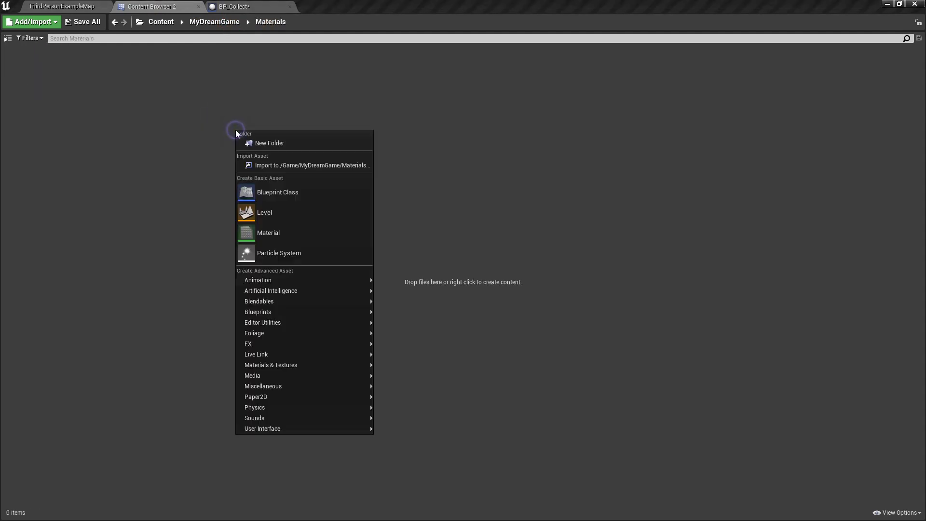
left_click(290, 237)
type("M_Yello")
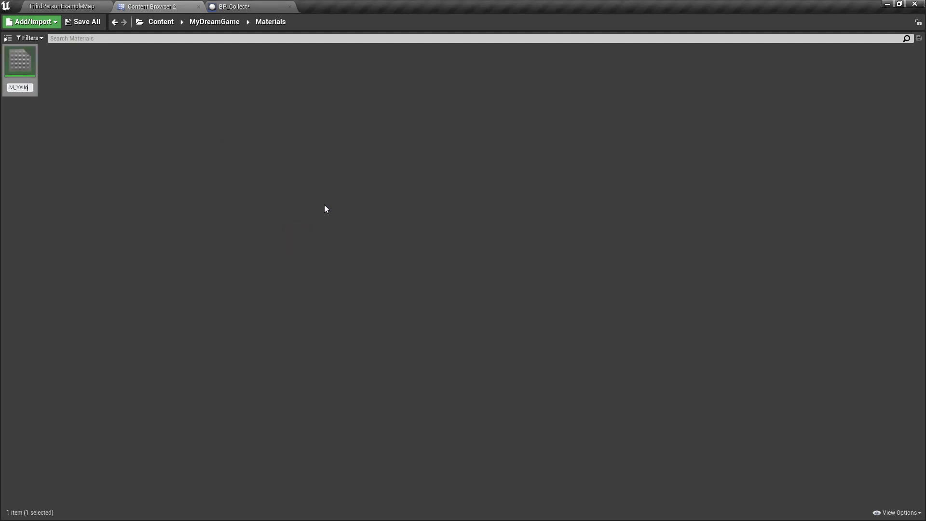
type("w")
key("Return")
key("Return")
left_click(324, 205)
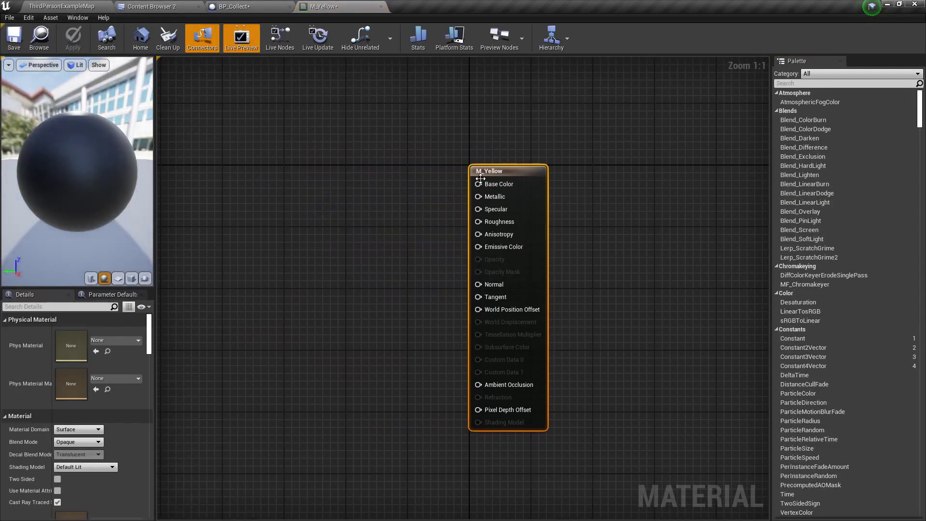
Promote Base Color to a yellow (1.0, 0.919, 0.0) parameter, then save and close M_Yellow
right_click(478, 184)
left_click(502, 196)
key("Return")
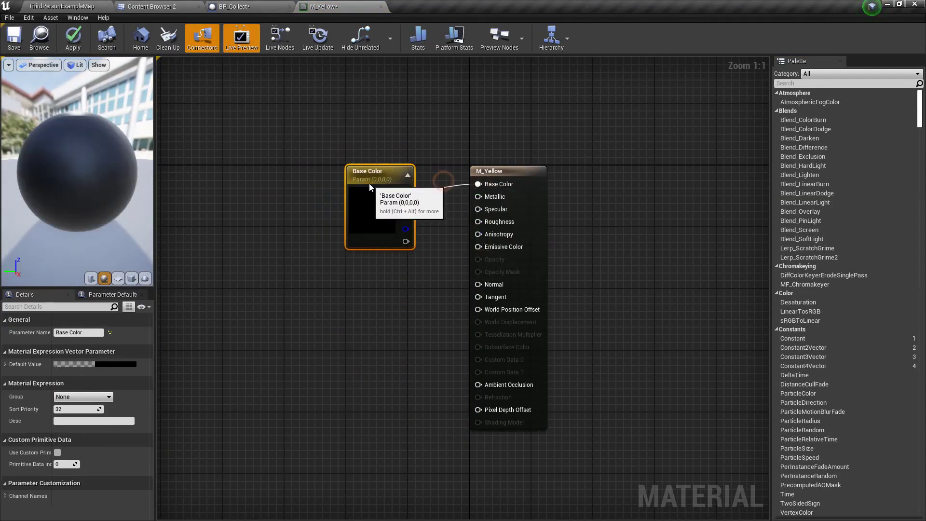
double_click(358, 215)
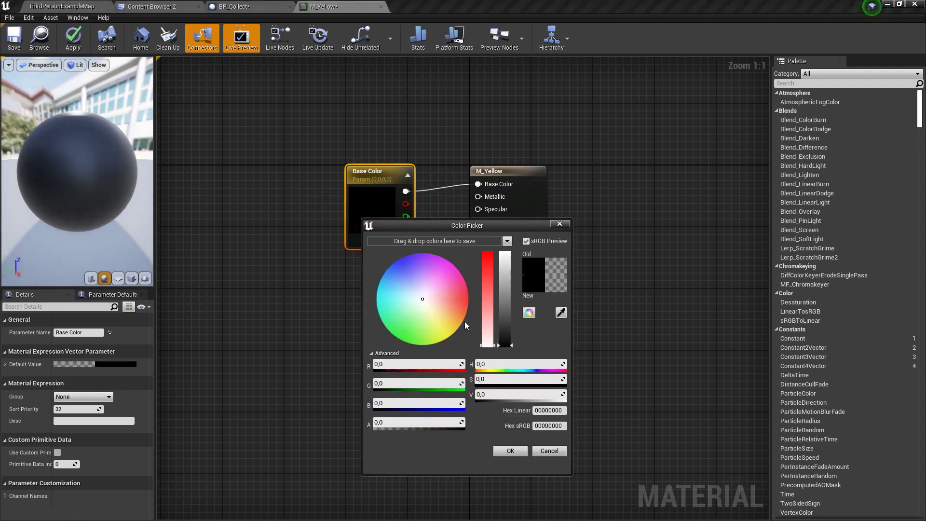
left_click(448, 336)
left_click_drag(505, 345, 505, 252)
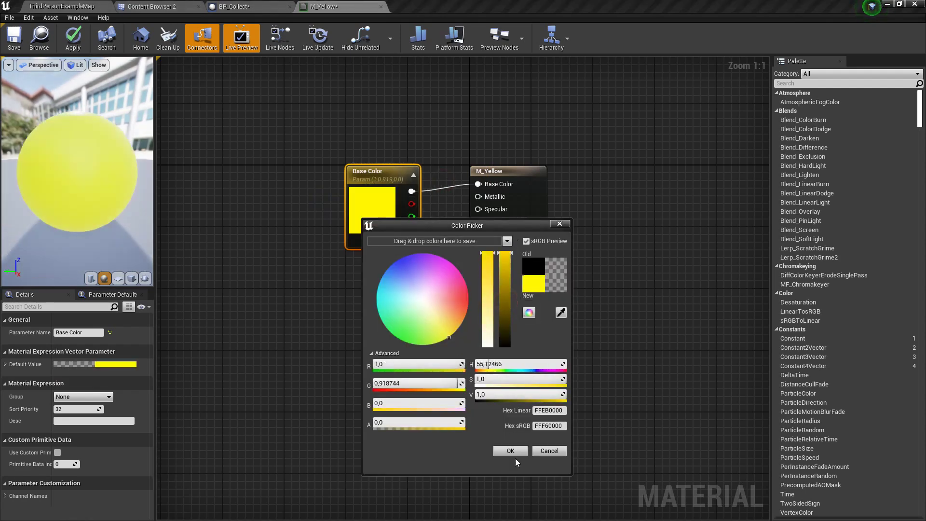
left_click(511, 451)
left_click(14, 39)
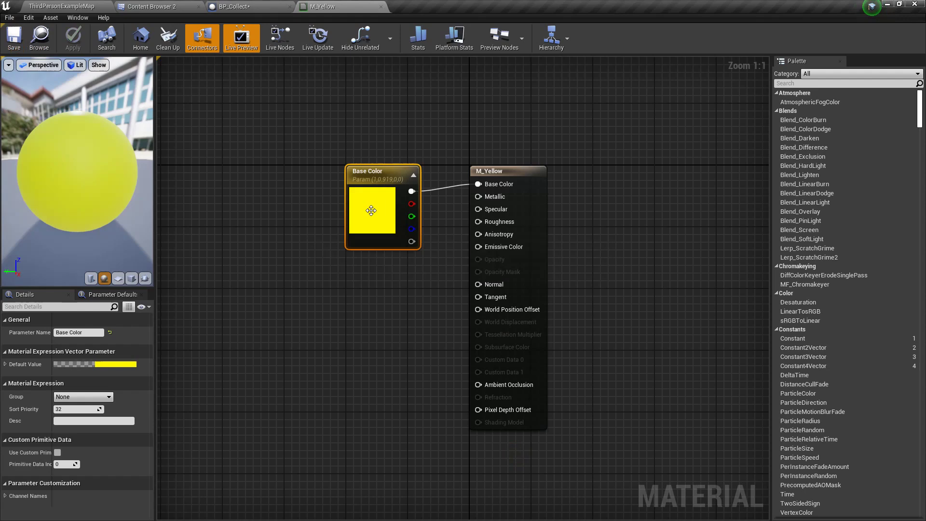
left_click(380, 7)
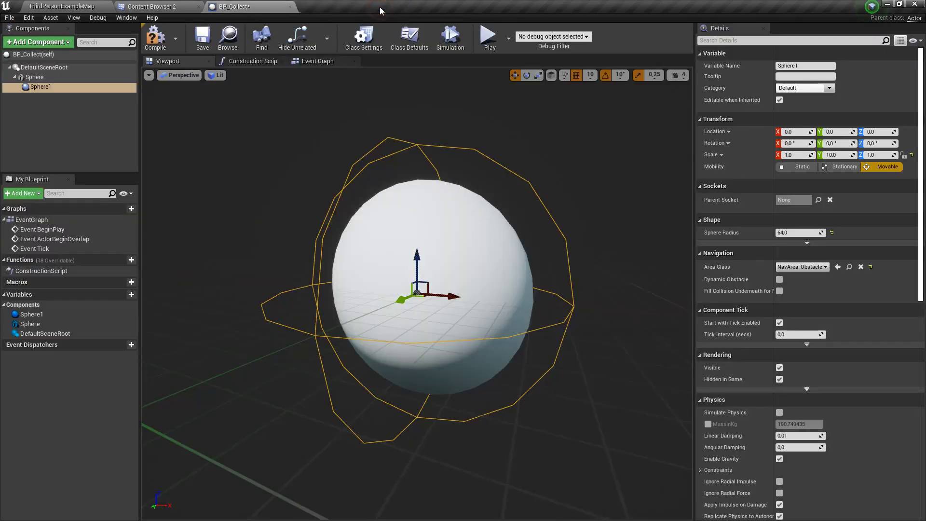
Assign M_Yellow to the Sphere component's Element 0 material slot
left_click(86, 78)
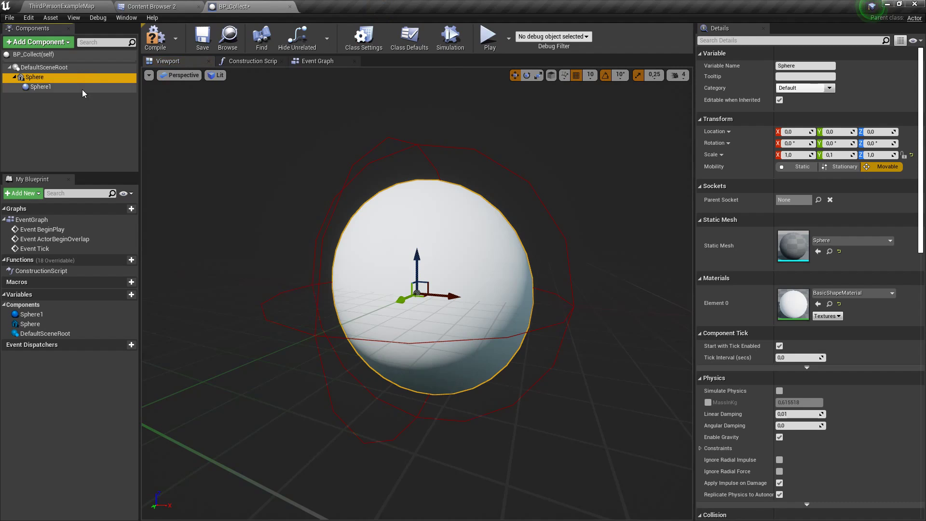
left_click(851, 241)
left_click(863, 293)
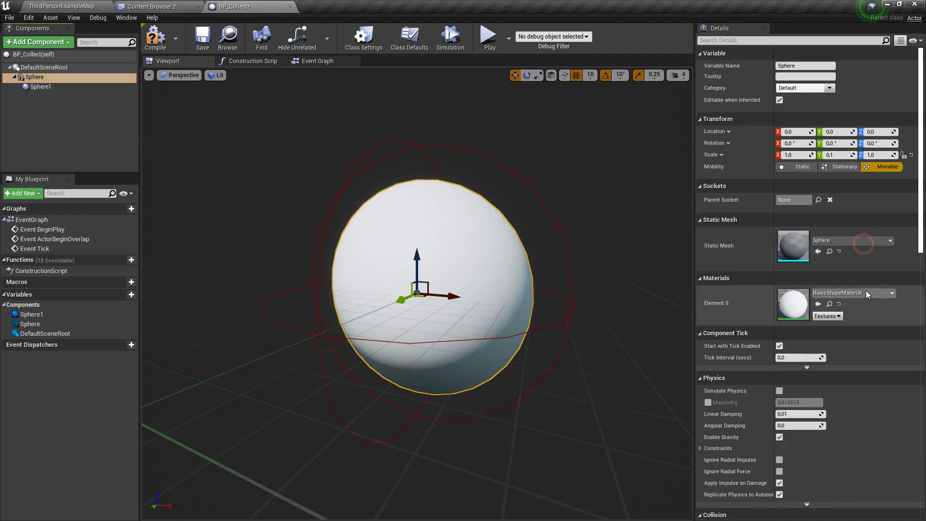
left_click(868, 293)
left_click(807, 205)
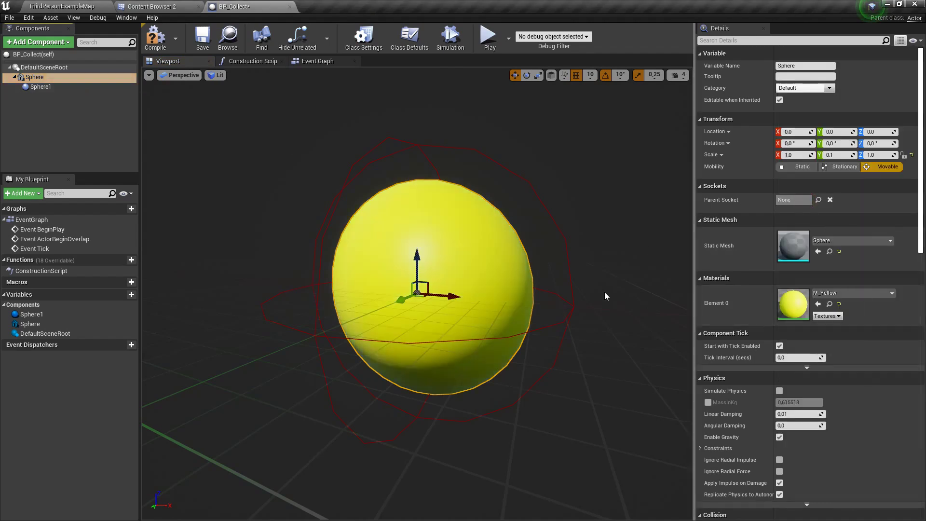
left_click_drag(575, 264, 537, 267)
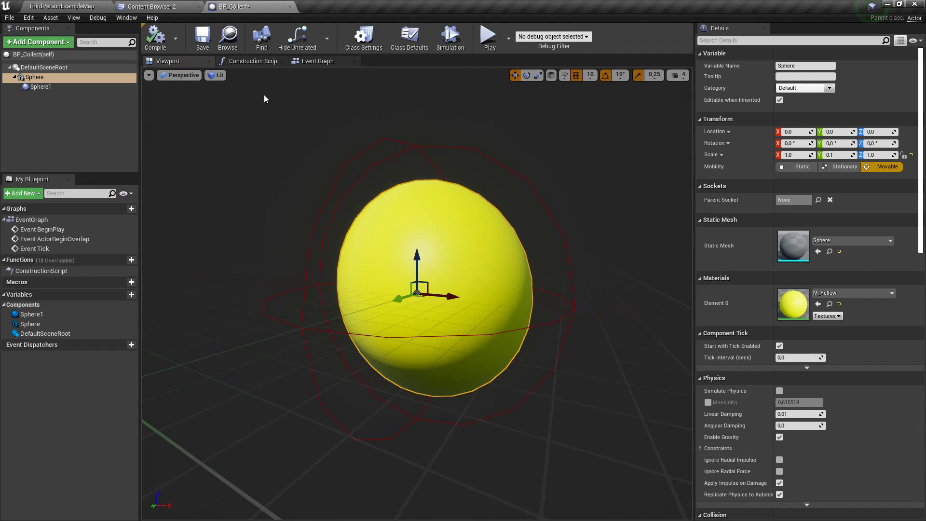
Drag BP_Collect from Content > MyDreamGame > Blueprints into the level viewport
left_click(66, 5)
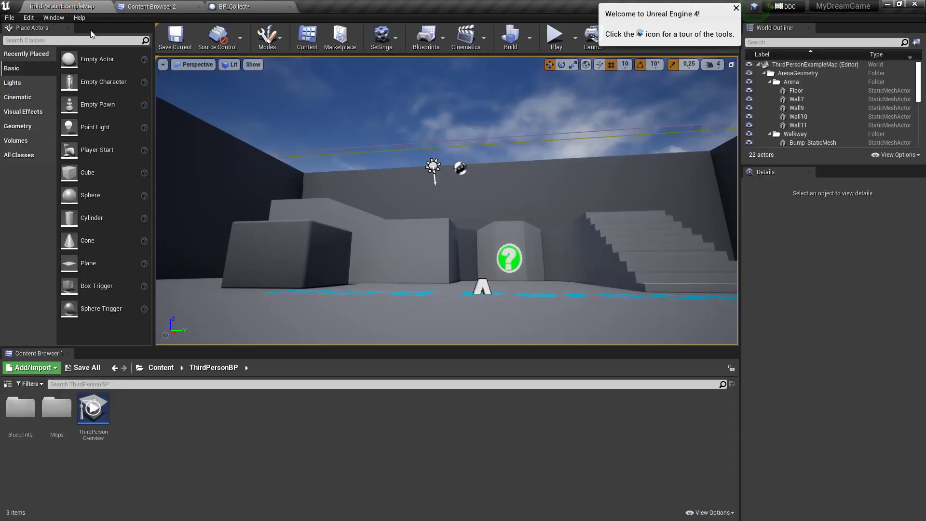
left_click(161, 369)
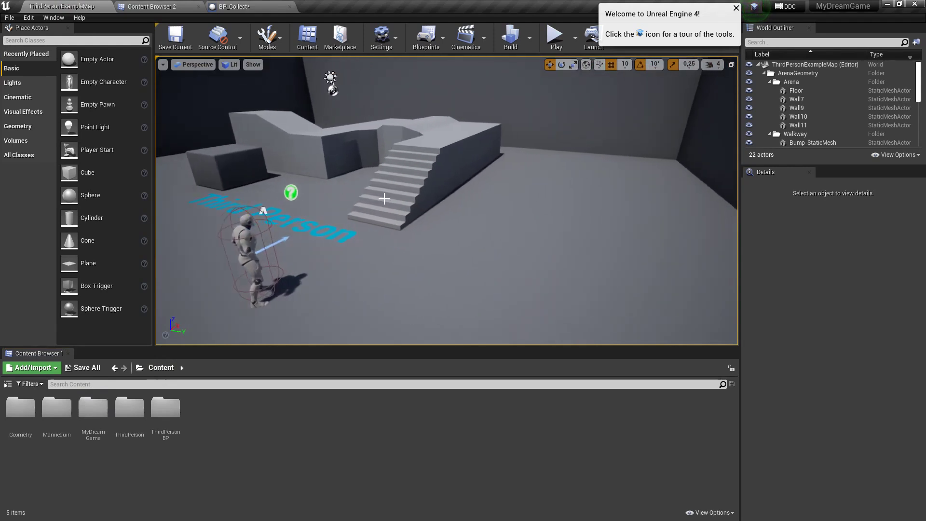
double_click(93, 412)
left_click(25, 424)
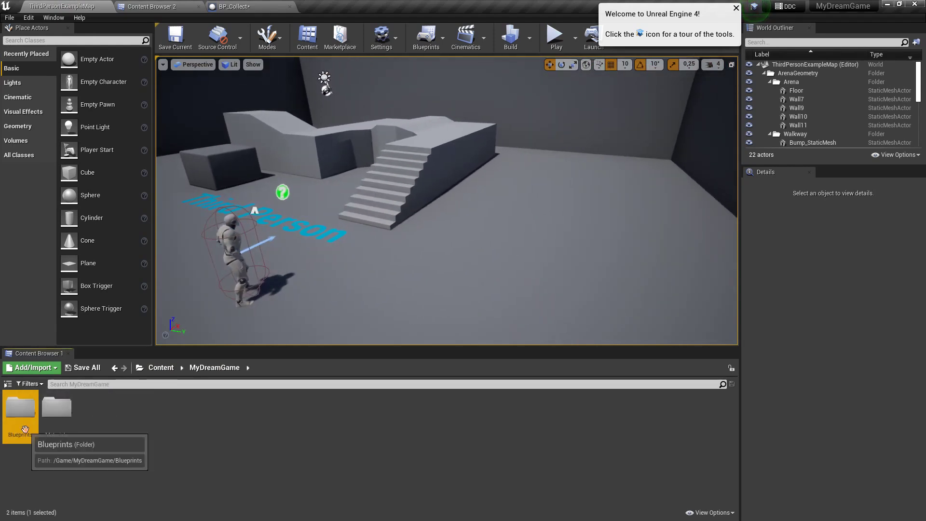
double_click(25, 428)
mouse_move(20, 409)
left_mouse_down()
mouse_move(434, 251)
mouse_move(432, 185)
left_mouse_up()
Playtest the level, running the character into the yellow ball, then stop
left_click(555, 36)
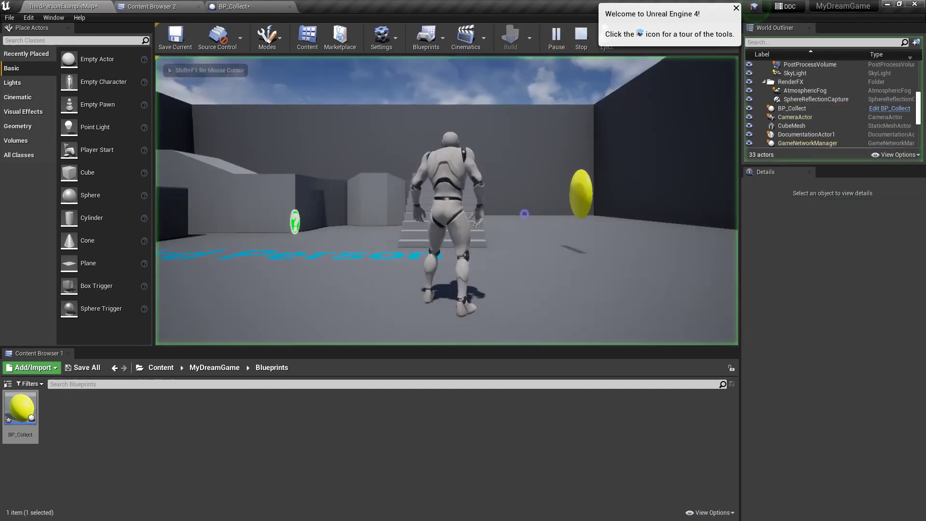
key("w")
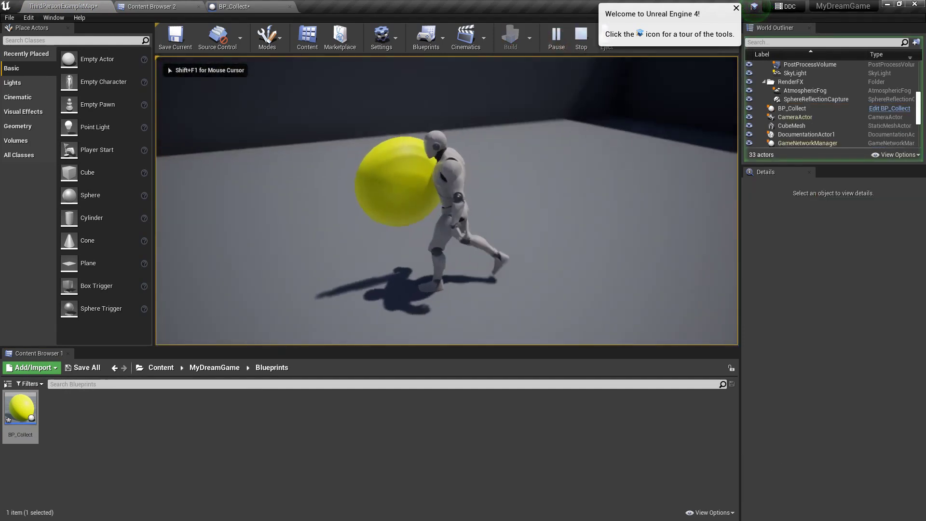
key("w")
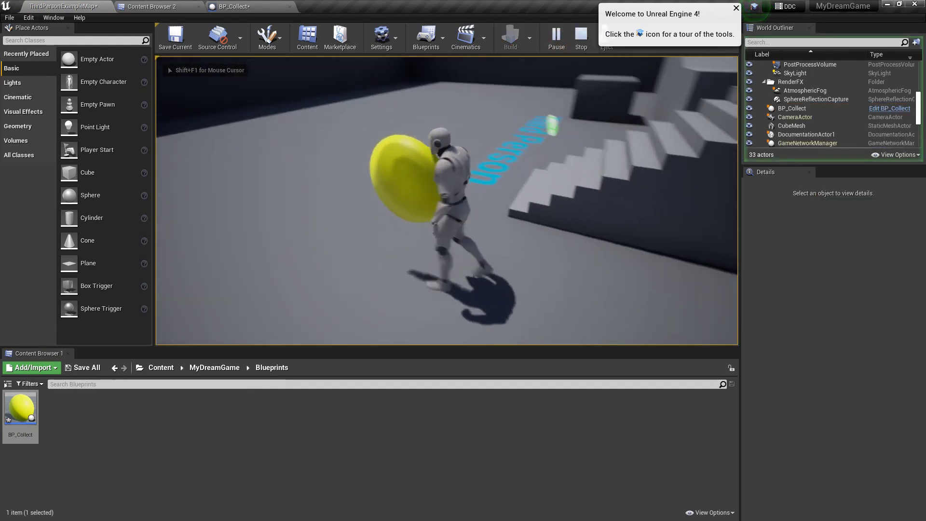
key("w")
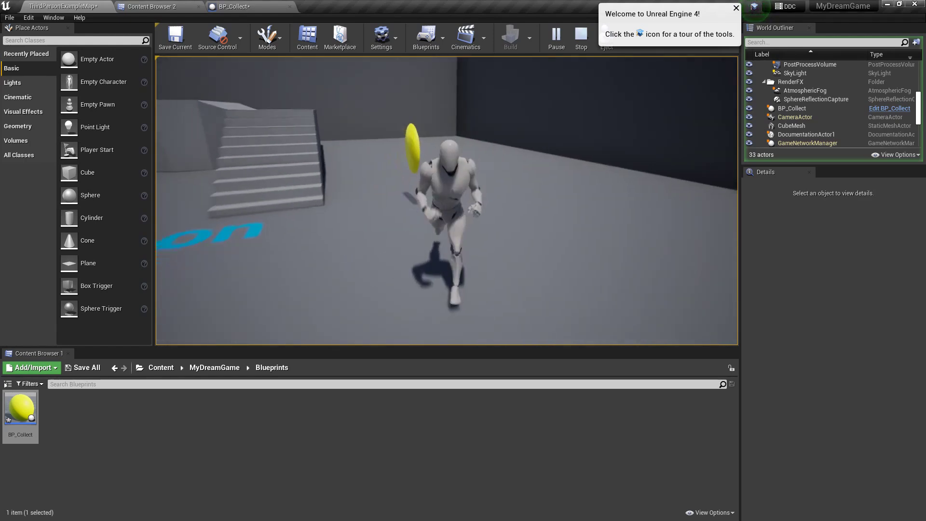
key("Escape")
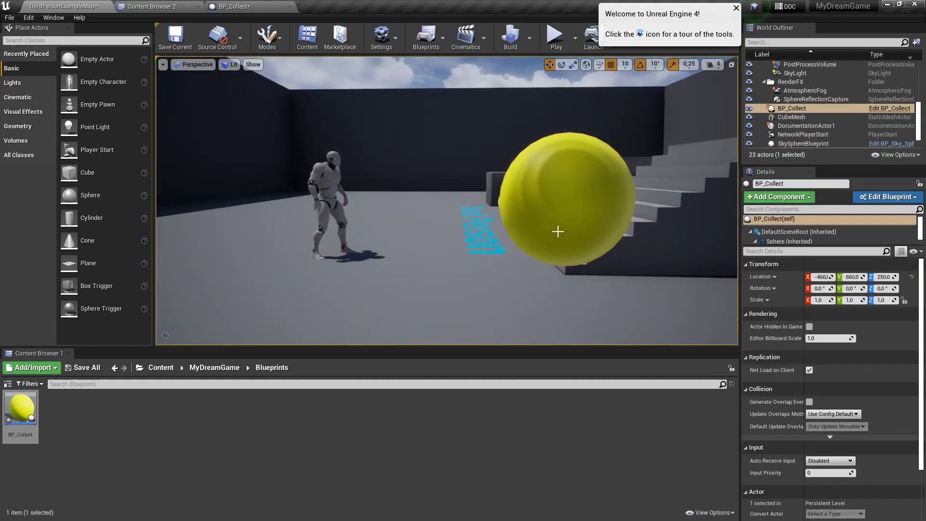
Add a RotatingMovement component to BP_Collect
left_click(241, 6)
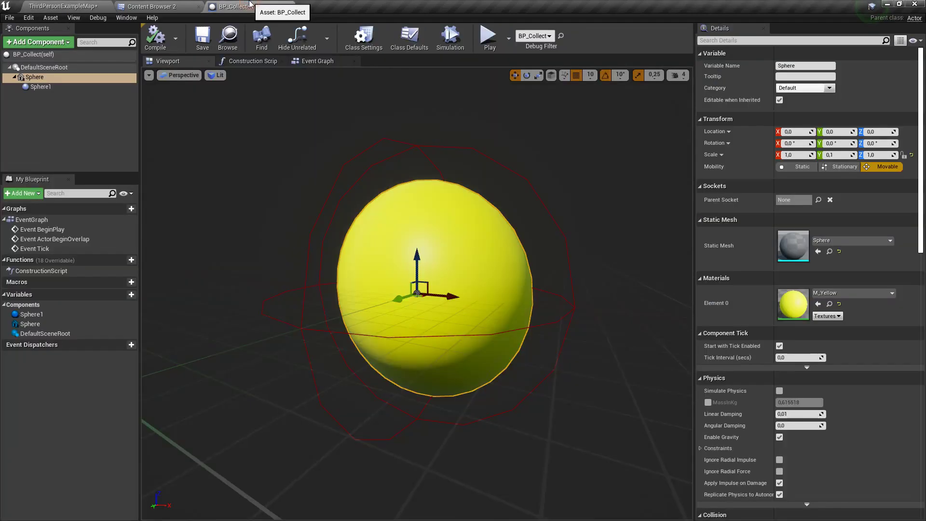
left_click(42, 44)
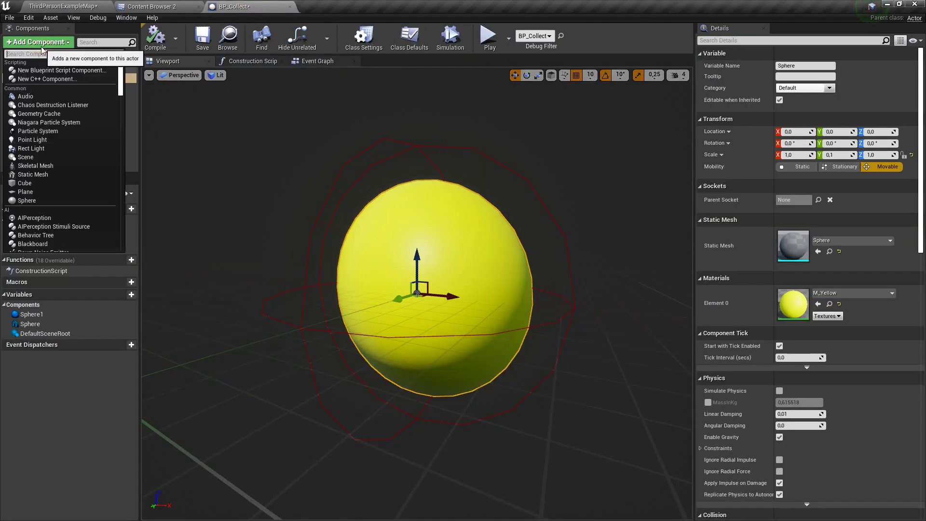
type("rotat")
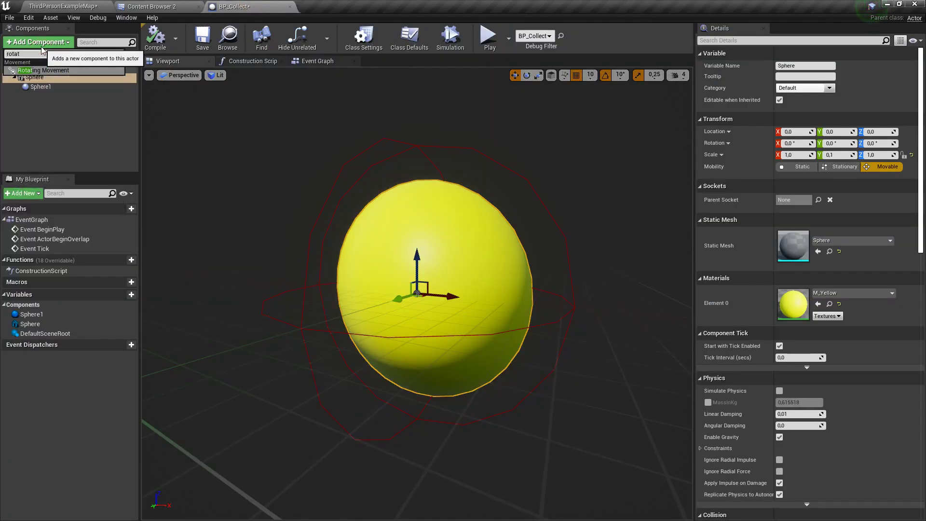
key("Return")
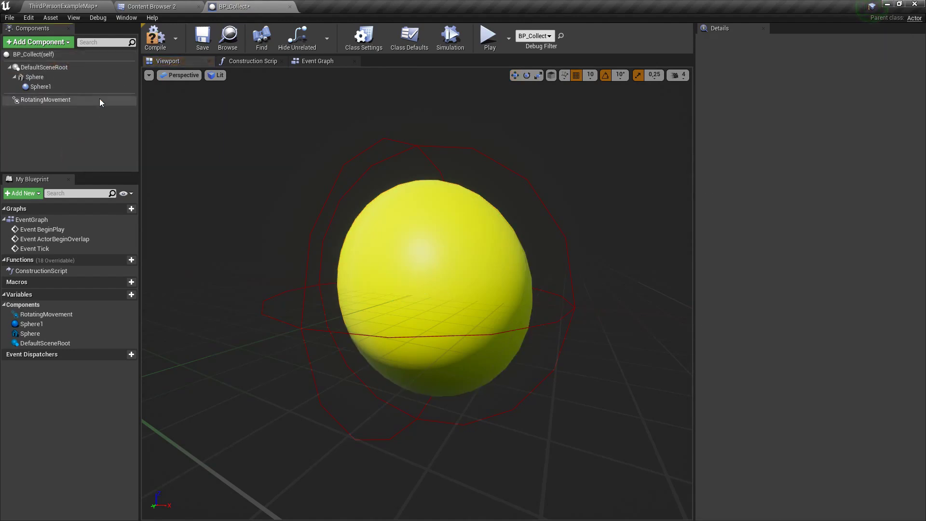
Playtest the level to watch the ball spin, then stop
left_click(62, 5)
left_click(466, 37)
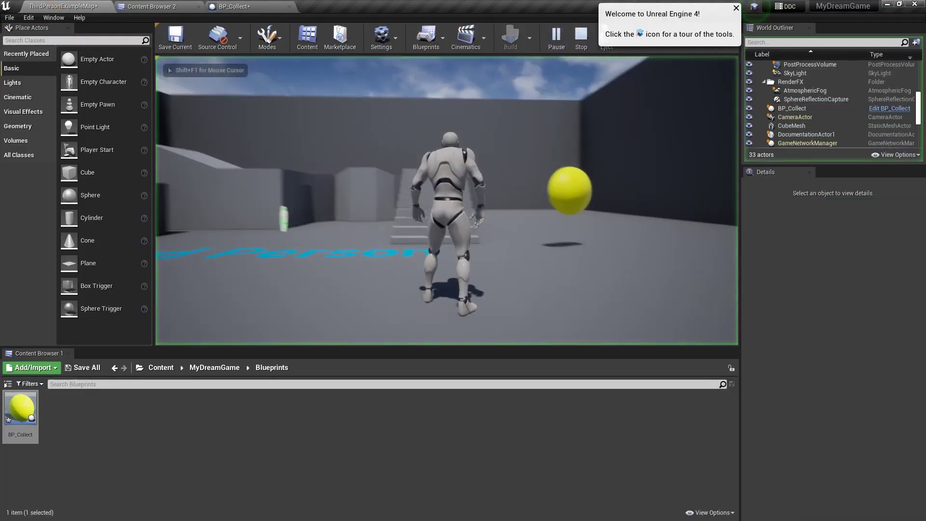
key("w")
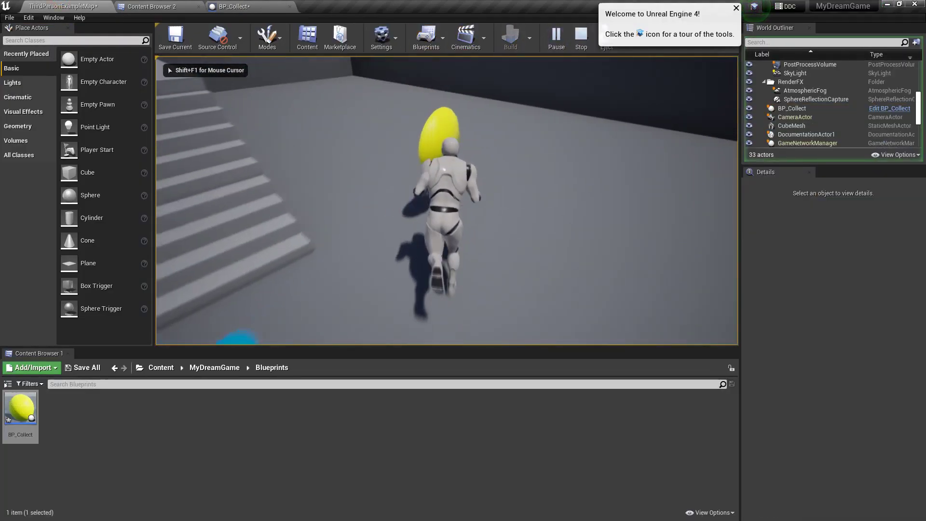
key("s")
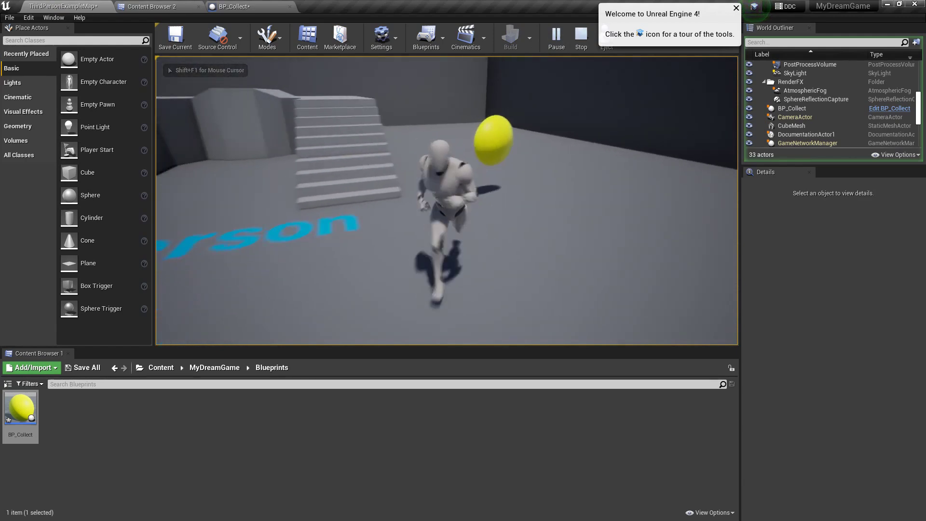
key("Escape")
left_click(184, 6)
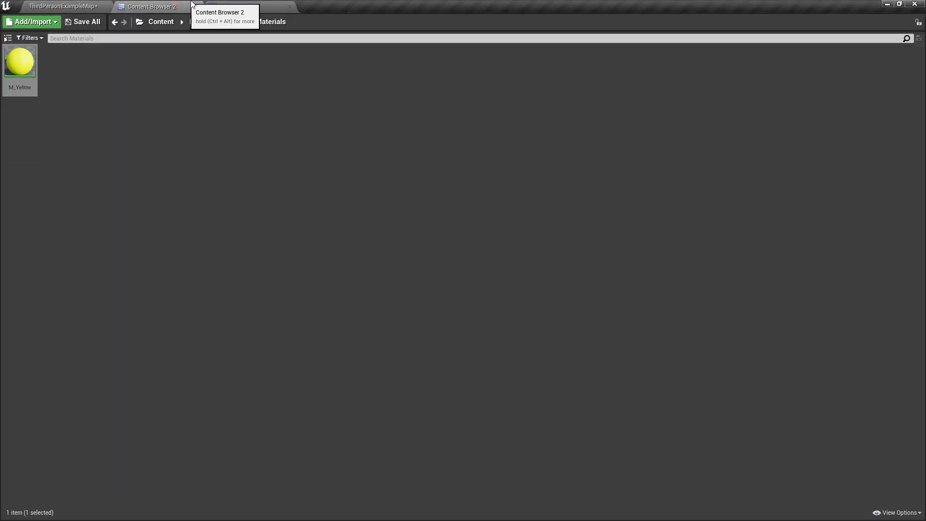
Scale the Sphere component to 0.5, 0.1, 0.5 and compile BP_Collect
left_click(240, 6)
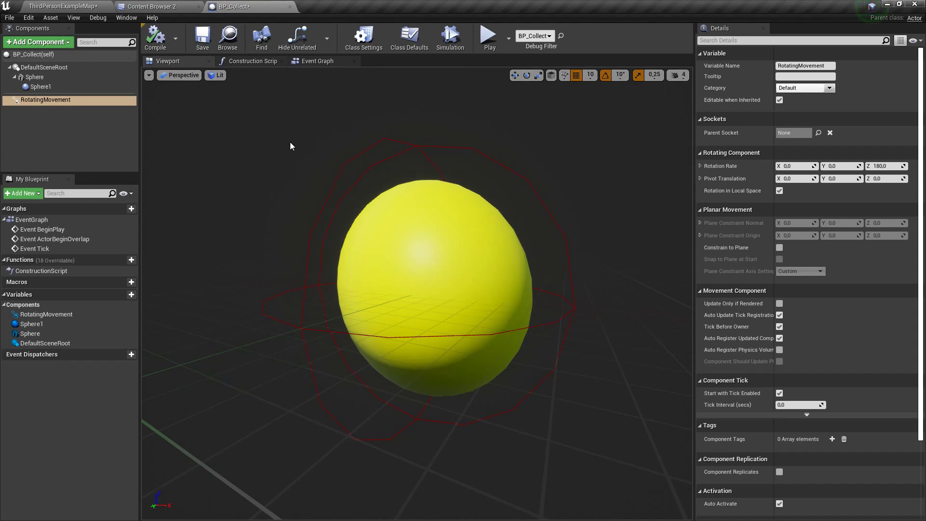
left_click(75, 79)
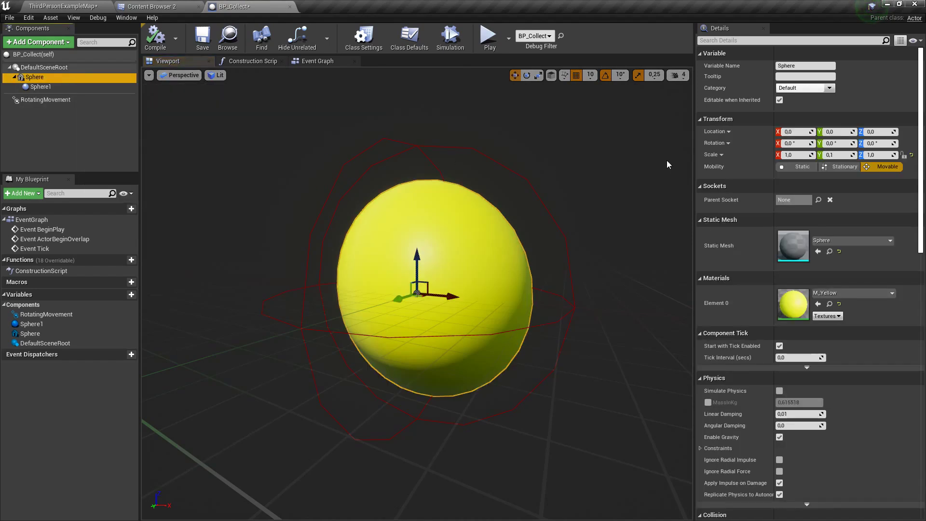
left_click(800, 156)
type("0.5")
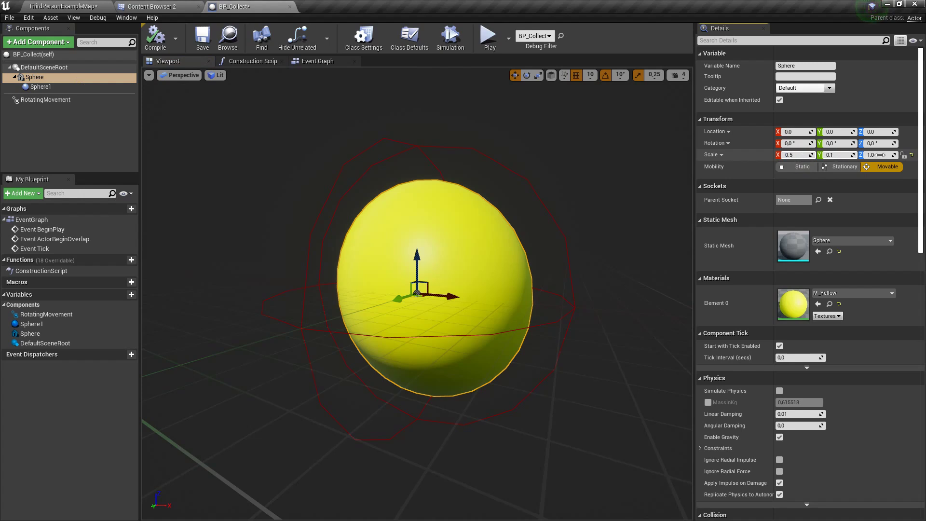
key("Return")
type(",5")
key("Return")
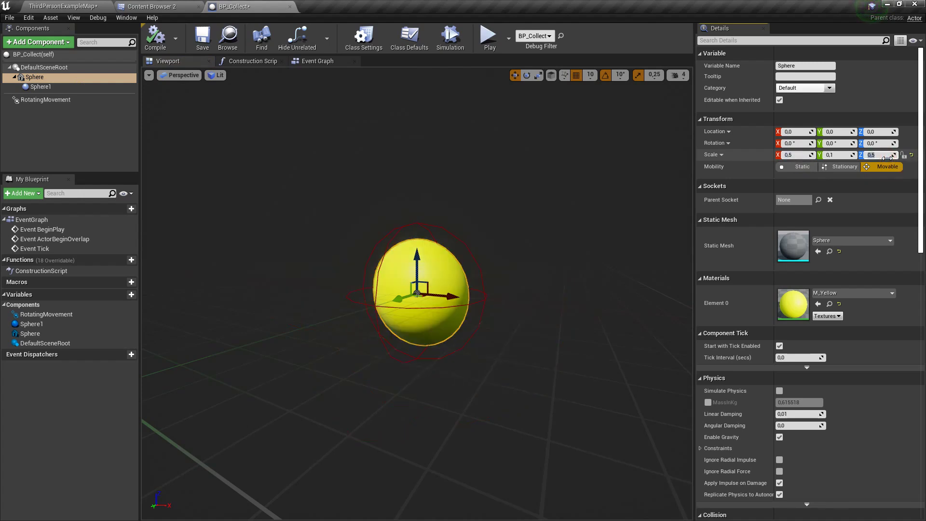
left_click_drag(537, 288, 434, 289)
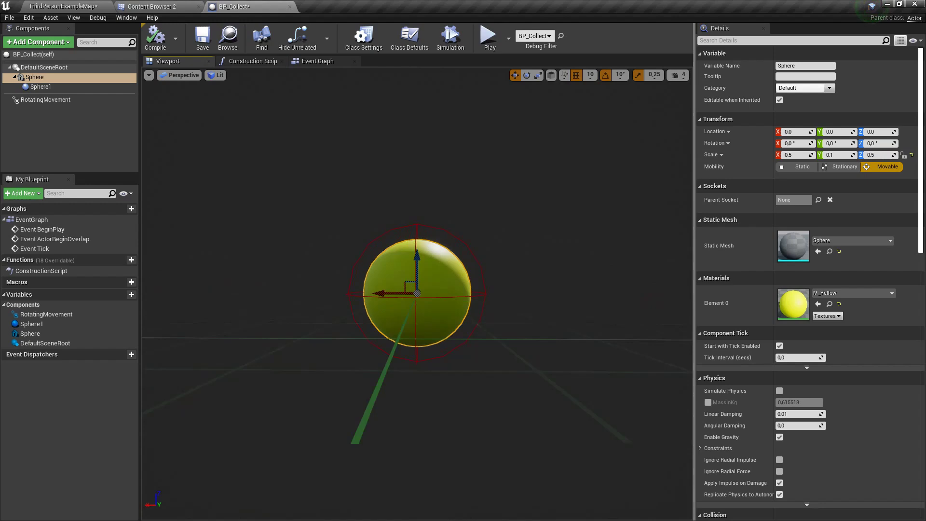
left_click(155, 38)
left_click(63, 7)
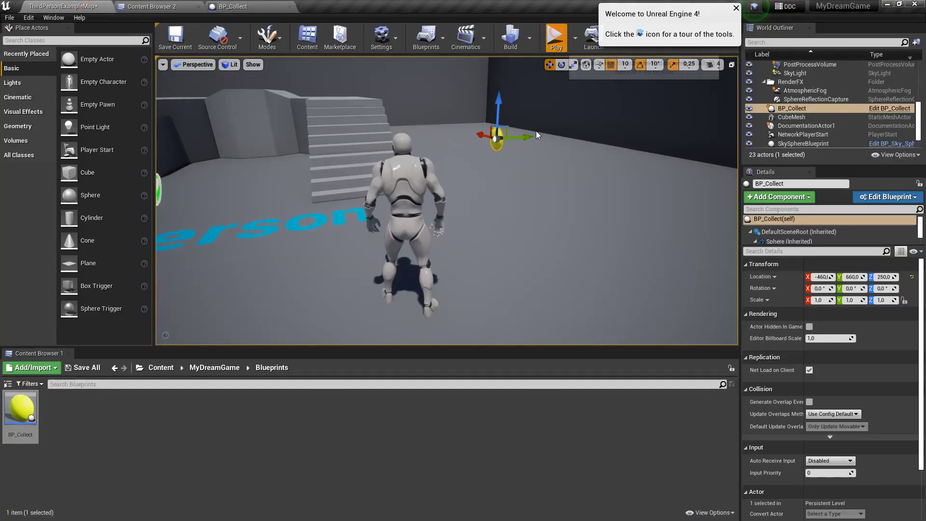
Playtest the coin, then Alt-drag the collectible to create a duplicate, BP_Collect2
left_click(554, 37)
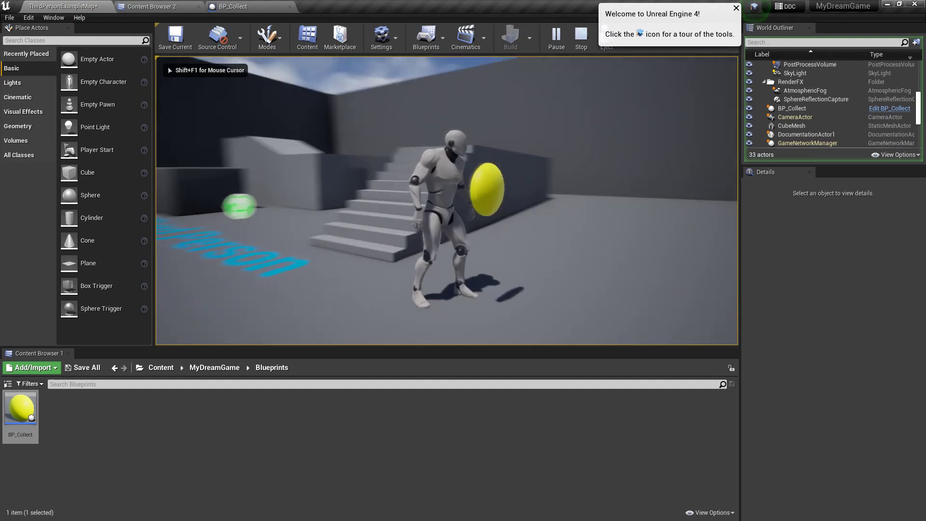
key("s")
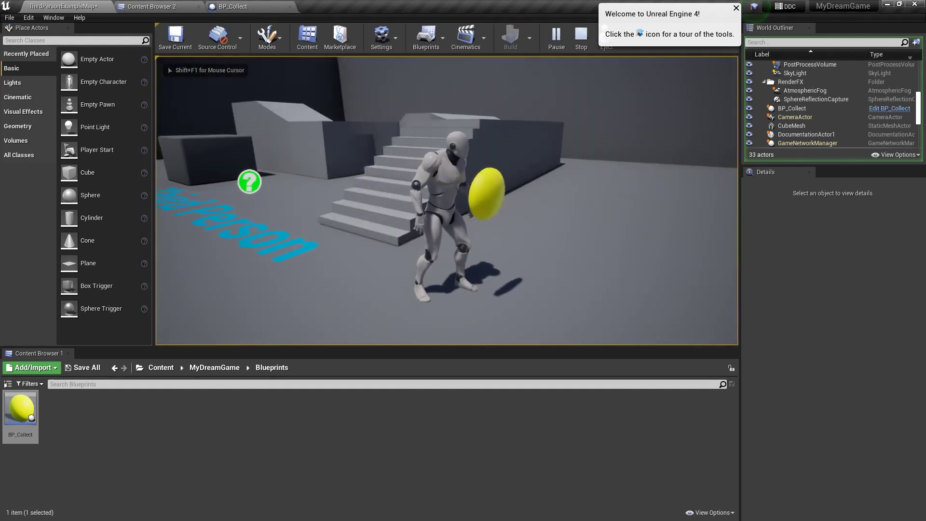
key("Escape")
left_click_drag(488, 193, 281, 182, "alt")
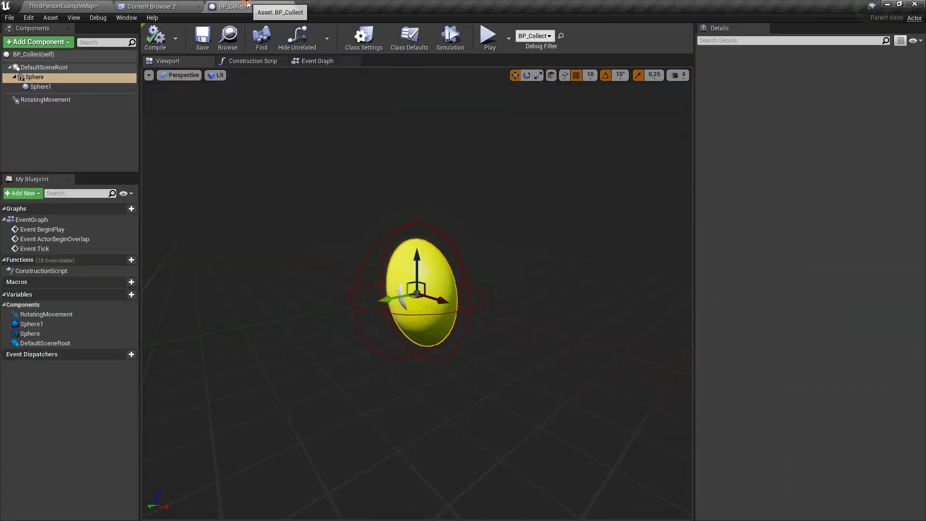
left_click(246, 6)
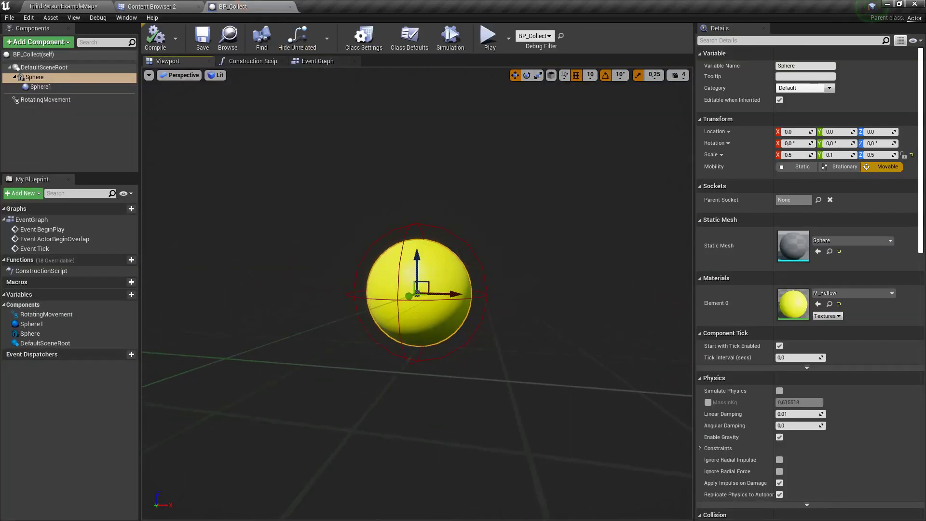
Open BP_Collect's Event Graph and select the Event ActorBeginOverlap node
left_click(316, 61)
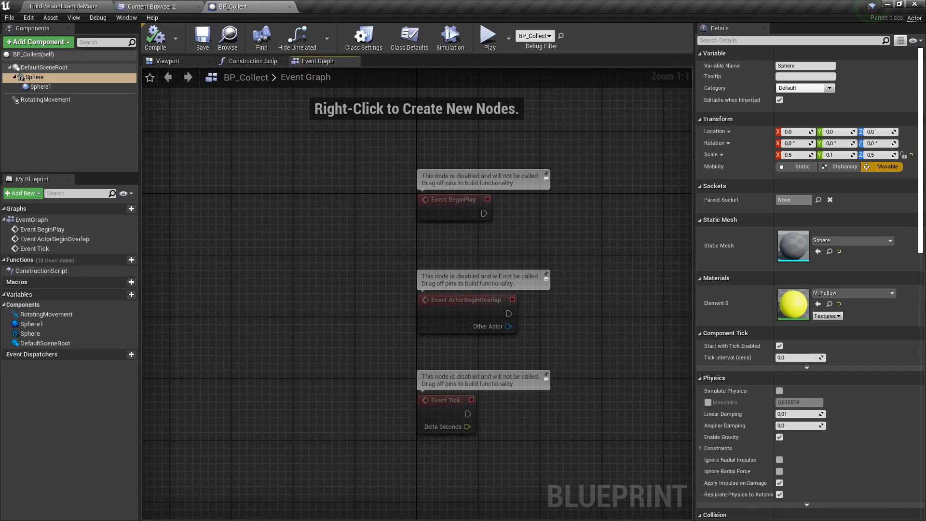
mouse_move(642, 287)
right_mouse_down()
mouse_move(482, 195)
mouse_move(463, 204)
right_mouse_up()
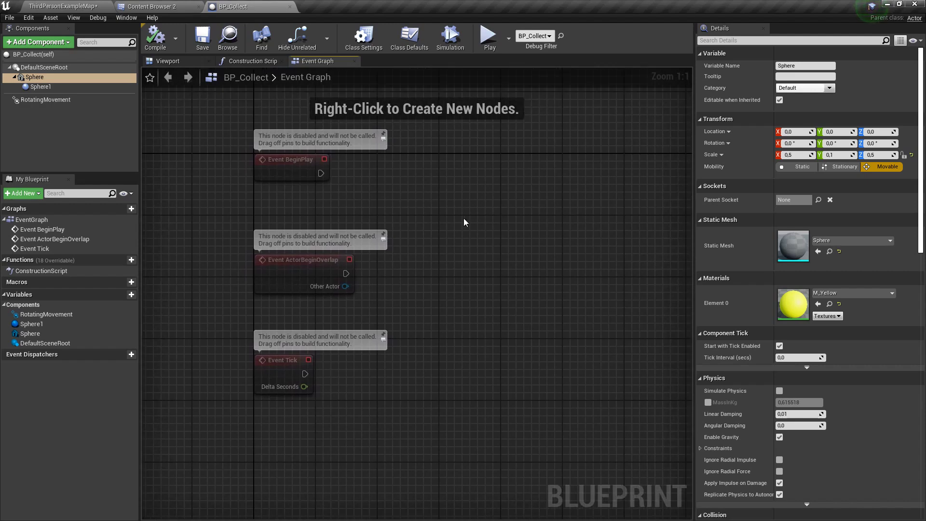
left_click(321, 271)
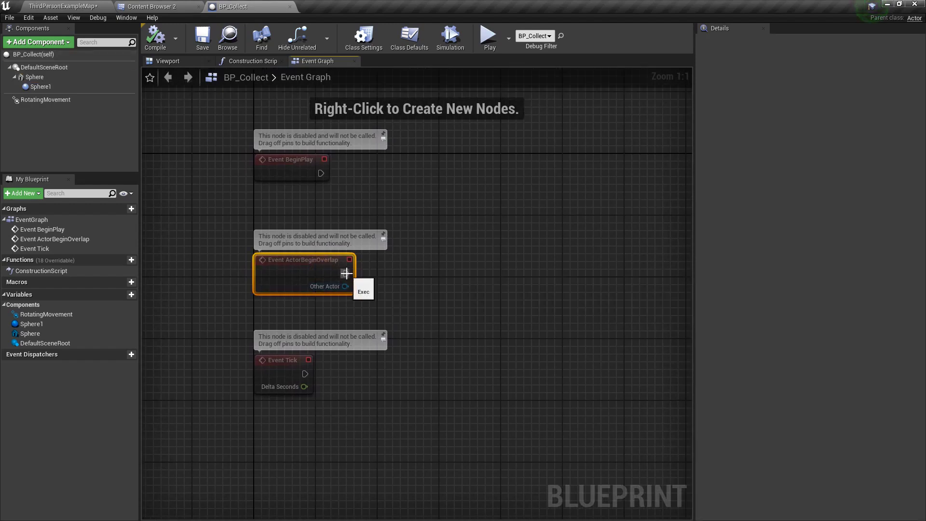
Select the ThirdPersonCharacter in the level and browse to Content > ThirdPersonBP > Blueprints
left_click(77, 6)
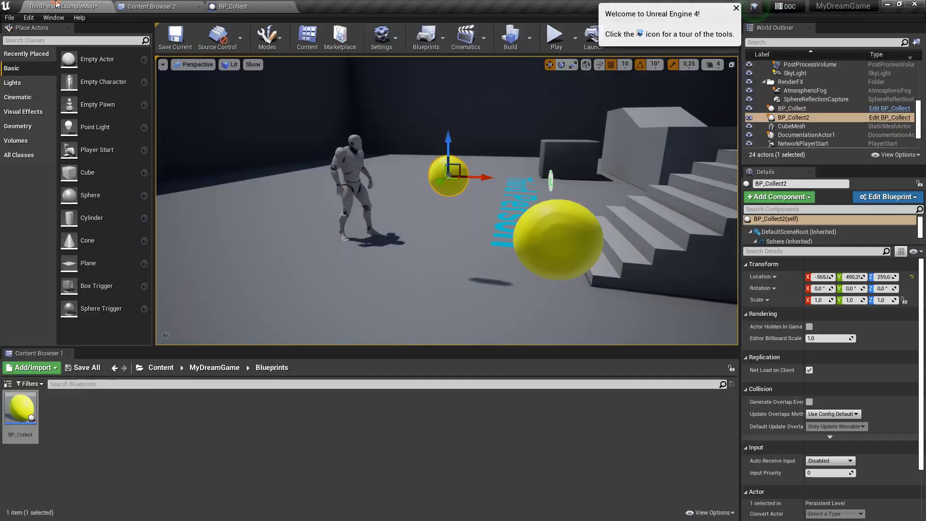
left_click(349, 173)
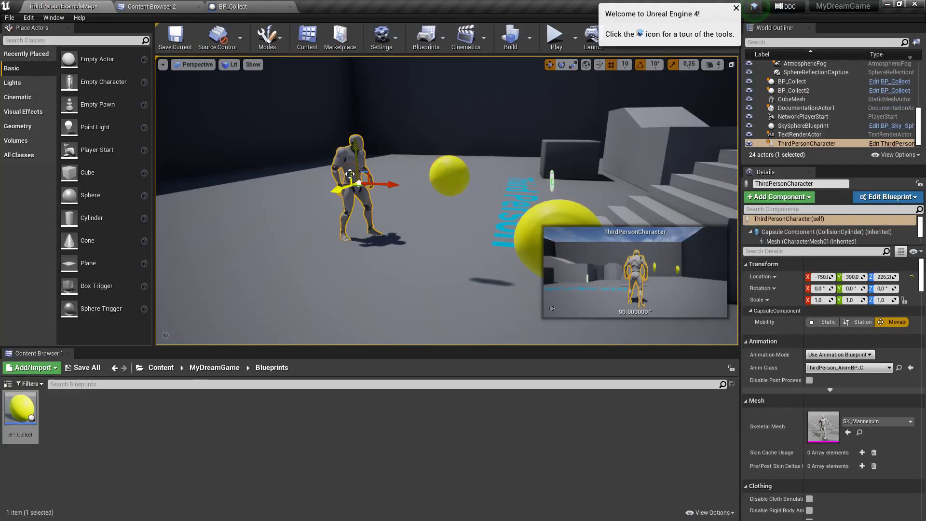
left_click(160, 368)
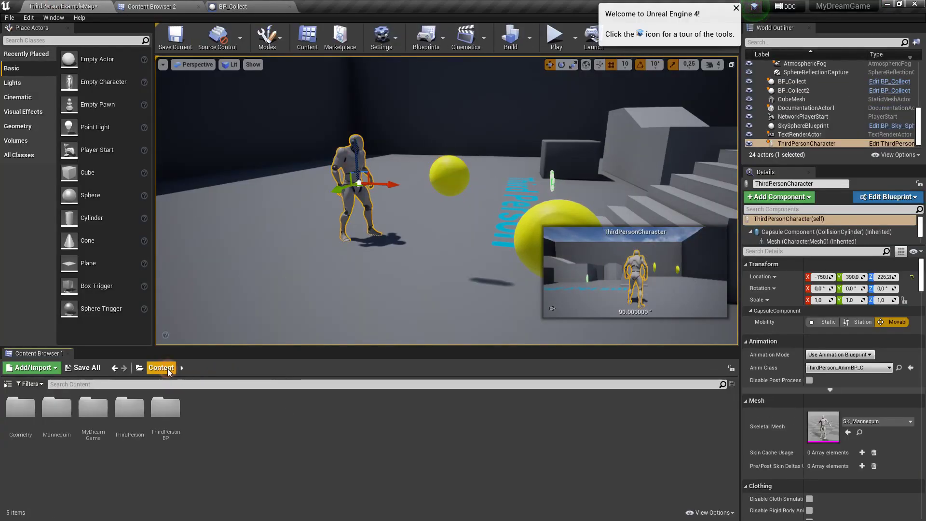
double_click(165, 408)
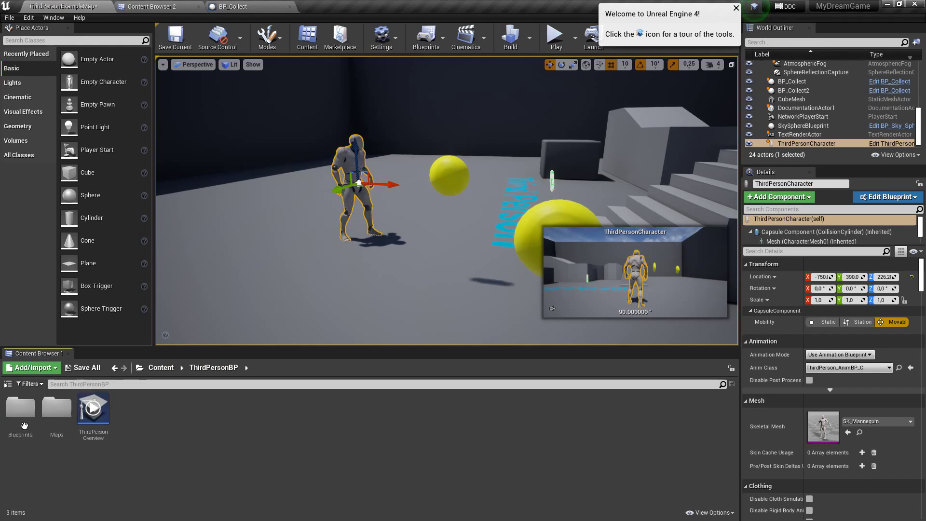
double_click(20, 407)
left_click(21, 434)
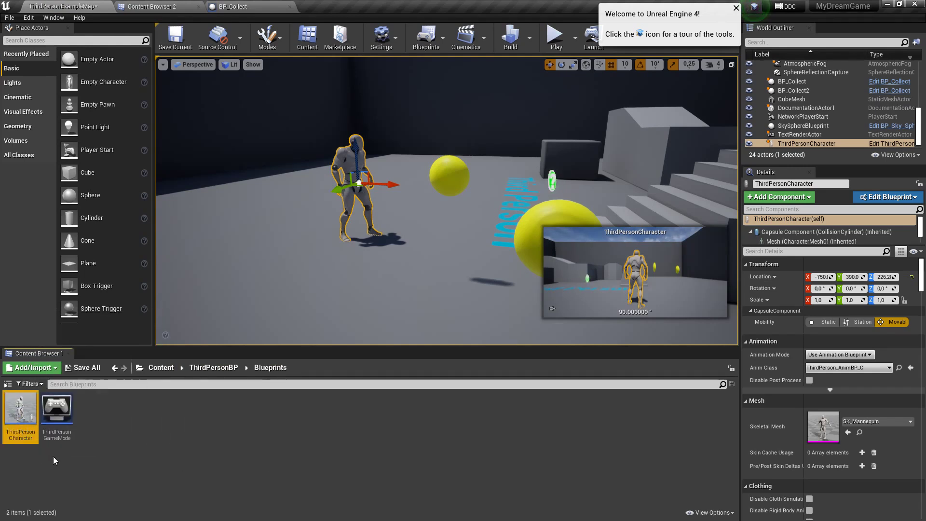
Inspect and close the ThirdPersonGameMode and ThirdPersonCharacter blueprints, cancelling an accidental rename
double_click(54, 430)
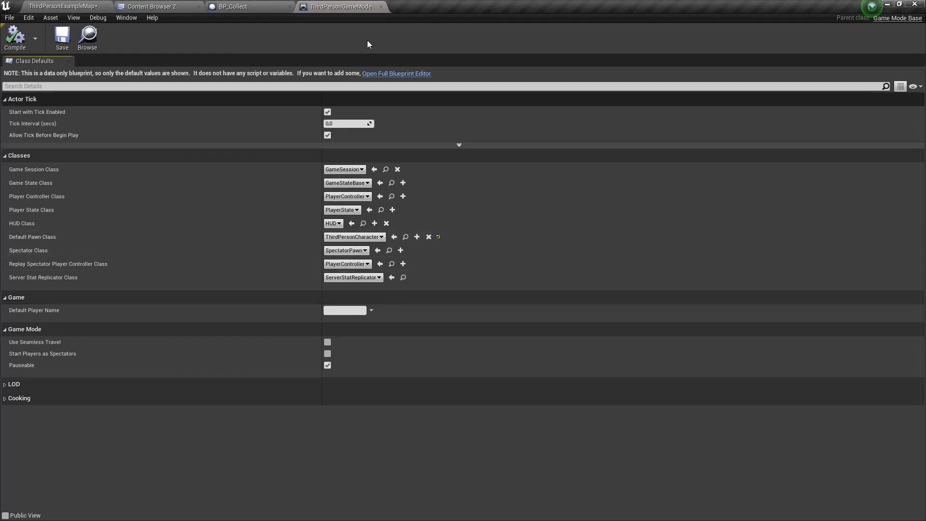
left_click(381, 7)
left_click(63, 6)
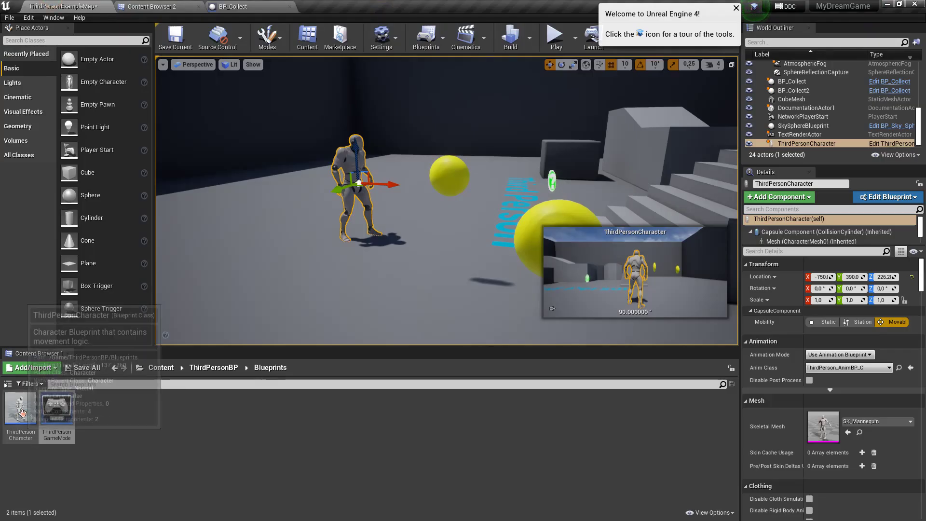
double_click(22, 434)
left_click(167, 61)
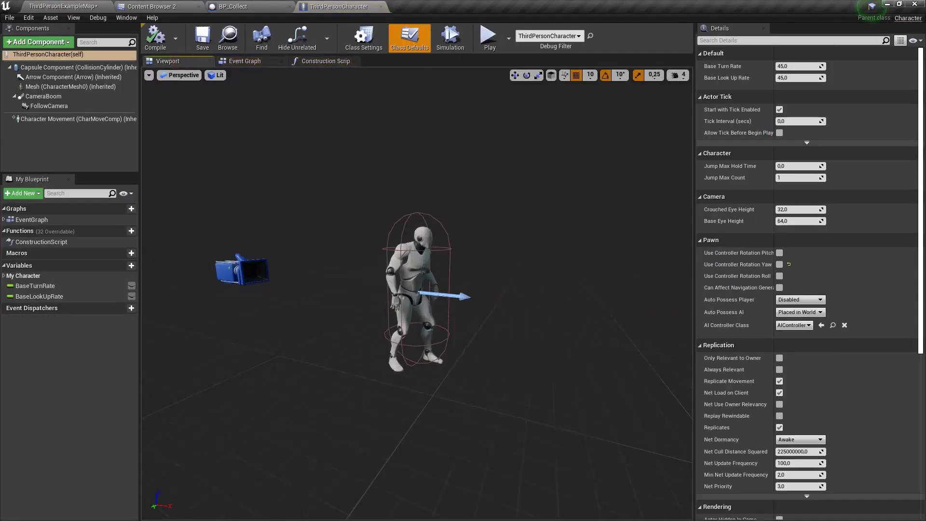
left_click_drag(269, 140, 451, 223)
left_click(381, 6)
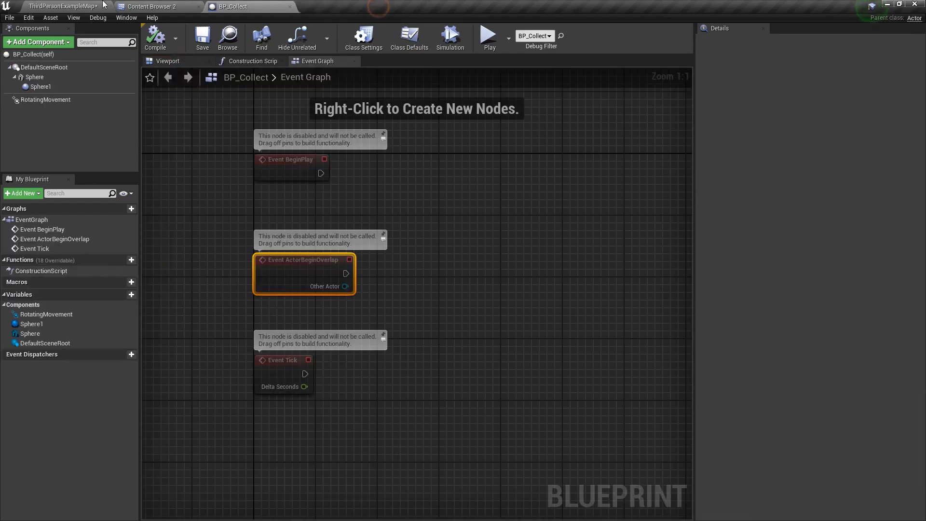
left_click(63, 6)
key("F2")
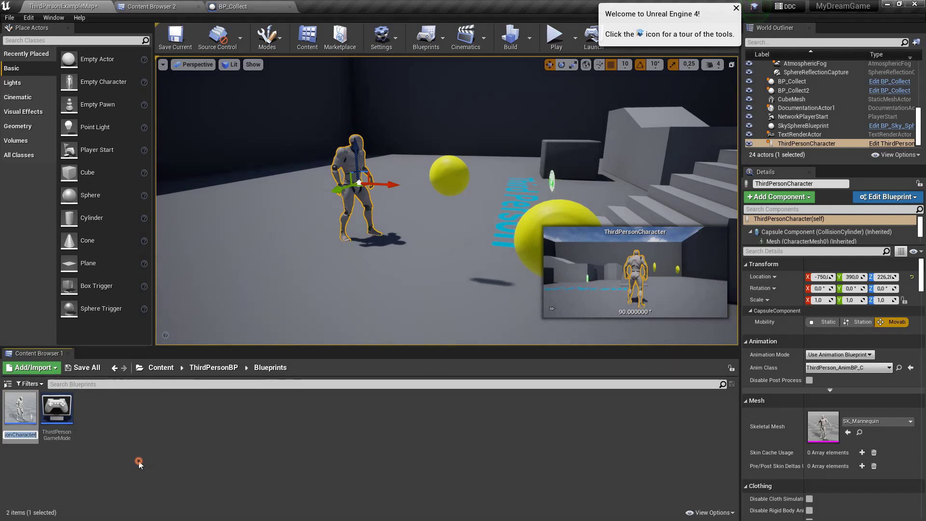
left_click(138, 461)
Connect ActorBeginOverlap and its Other Actor to a Cast To ThirdPersonCharacter node
left_click(277, 4)
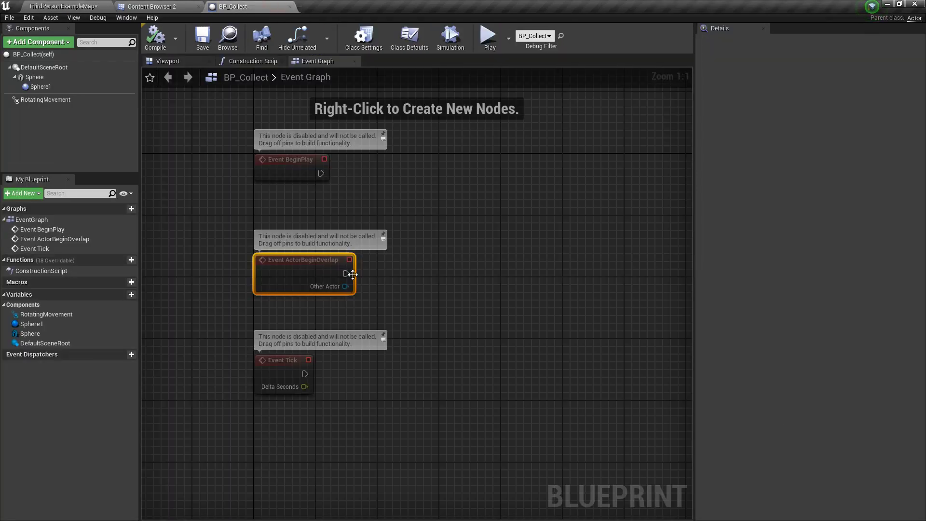
left_click_drag(403, 273, 403, 273)
type("ca")
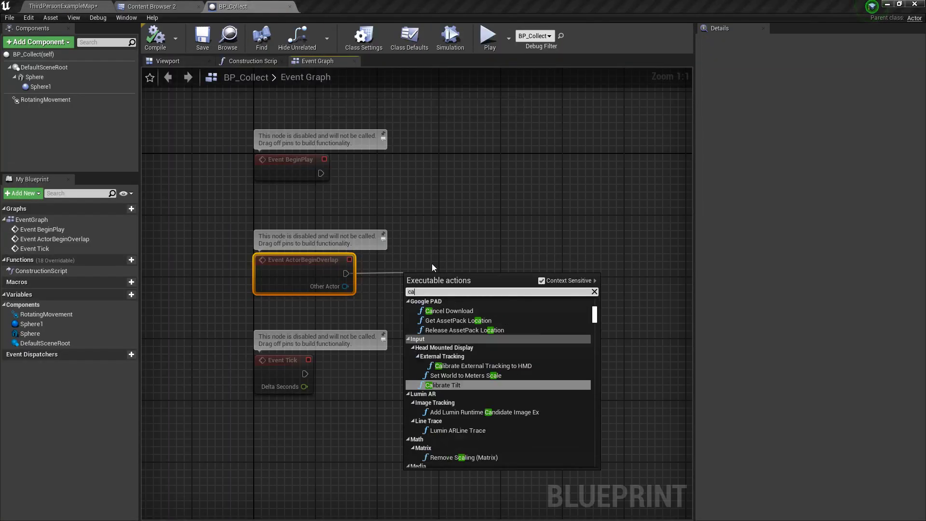
type("st to thirdpersoncharacter")
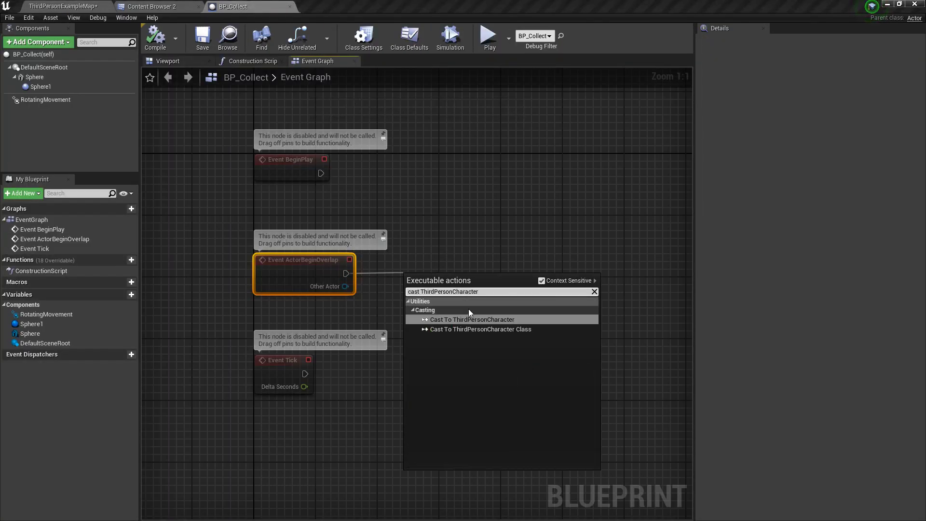
left_click(468, 308)
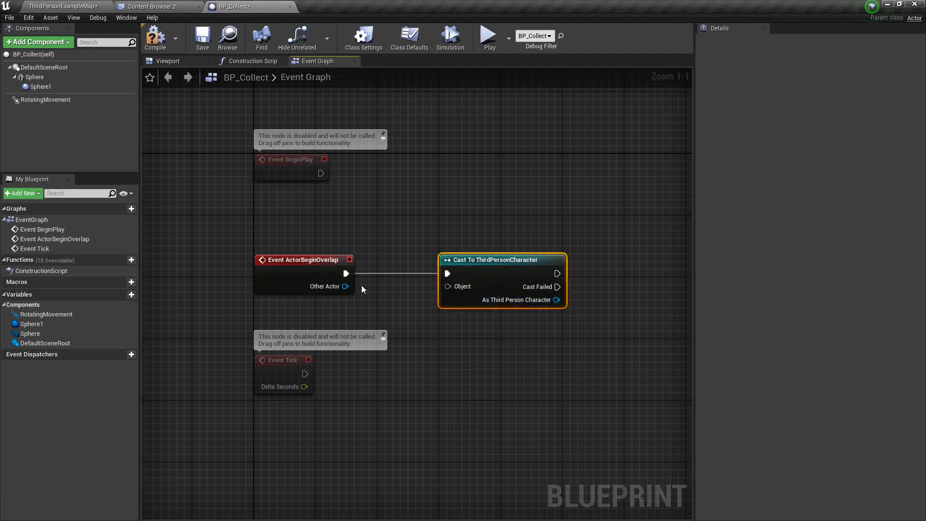
left_click_drag(387, 285, 454, 290)
Add a DestroyActor node after the successful cast and save BP_Collect
mouse_move(490, 334)
right_mouse_down()
mouse_move(362, 329)
mouse_move(371, 334)
right_mouse_up()
right_click_drag(457, 339, 431, 348)
left_click_drag(411, 282, 498, 282)
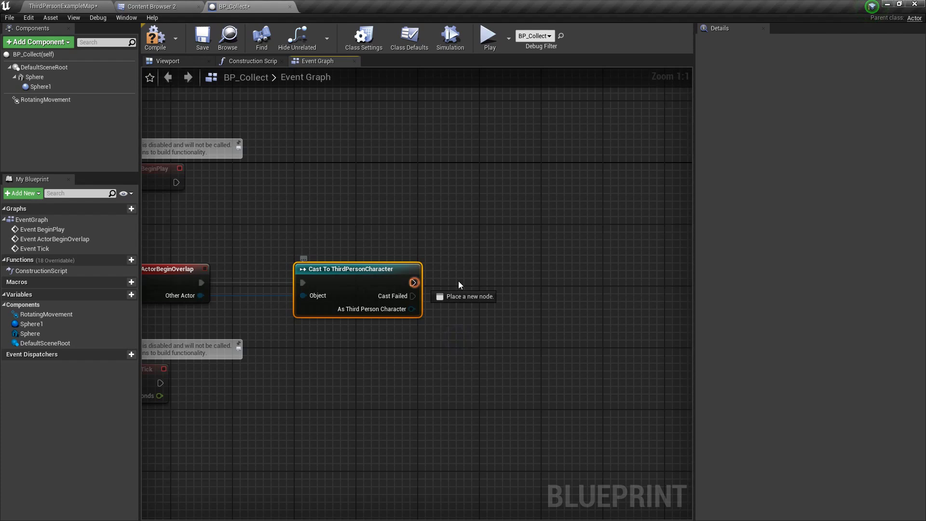
type("de")
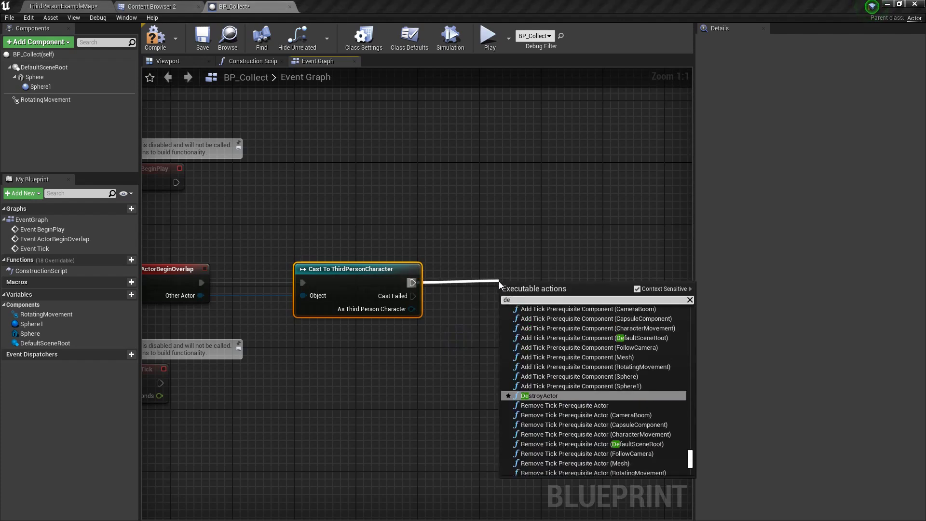
type("str")
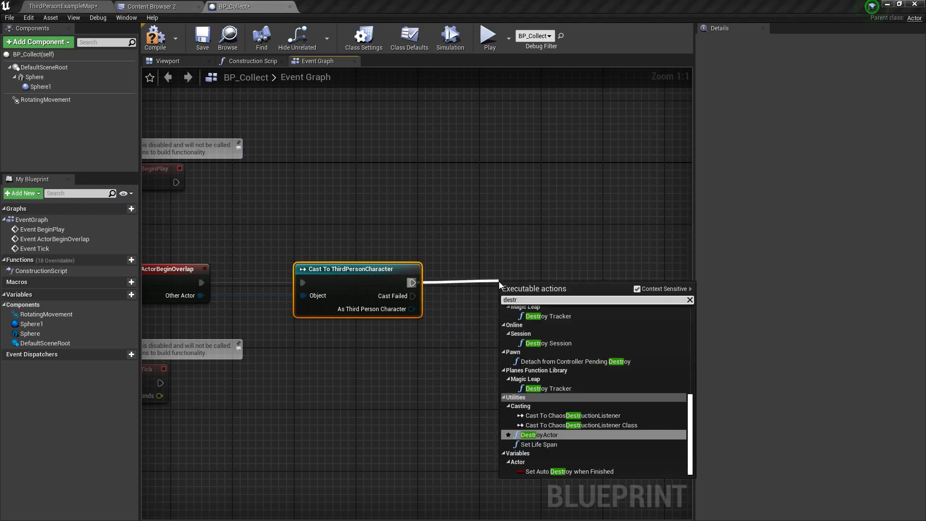
left_click(545, 433)
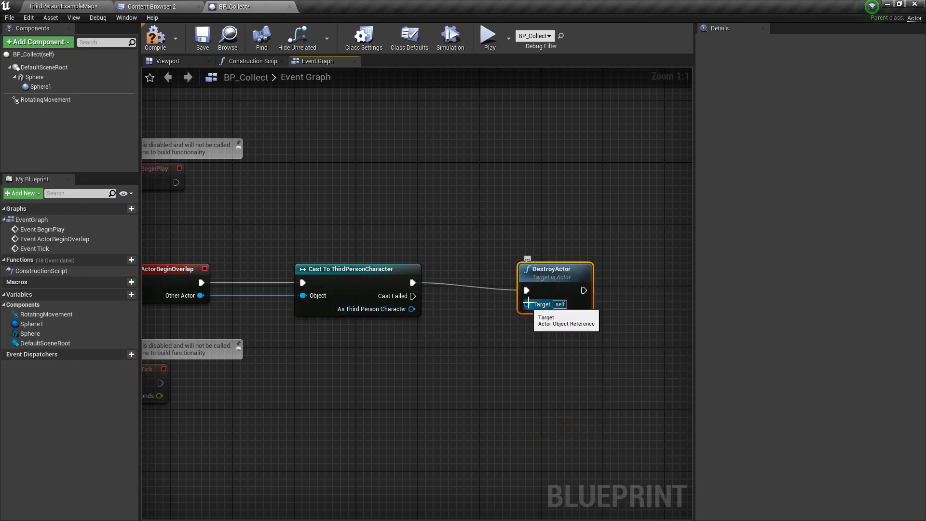
mouse_move(542, 273)
left_mouse_down()
mouse_move(573, 273)
mouse_move(573, 266)
left_mouse_up()
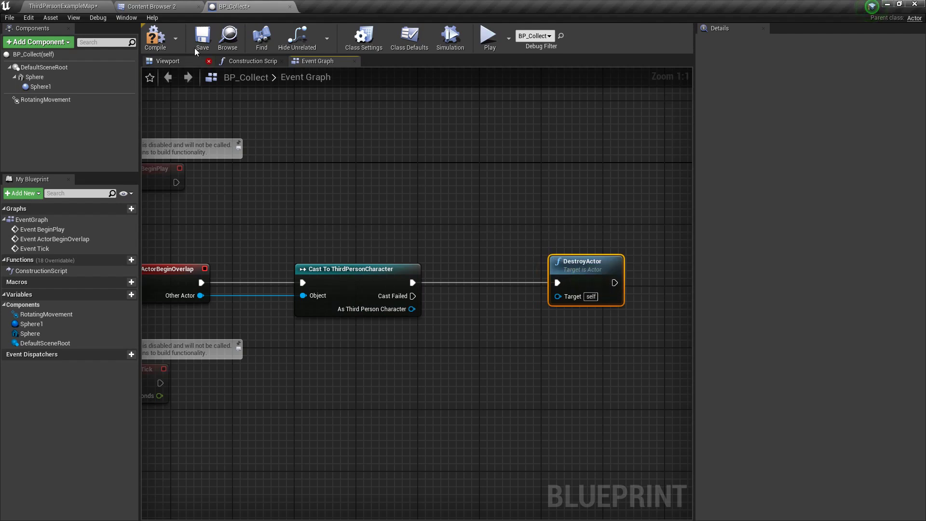
left_click(202, 37)
left_click(68, 6)
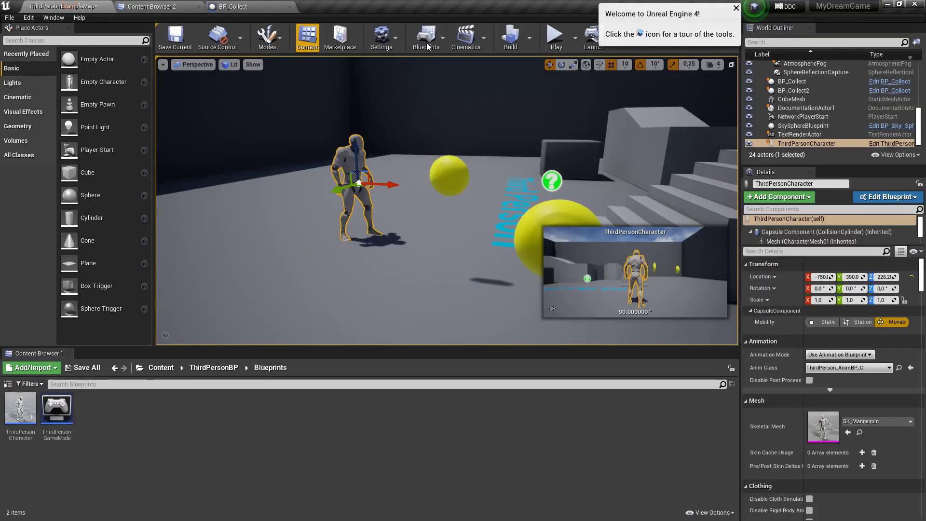
left_click(556, 38)
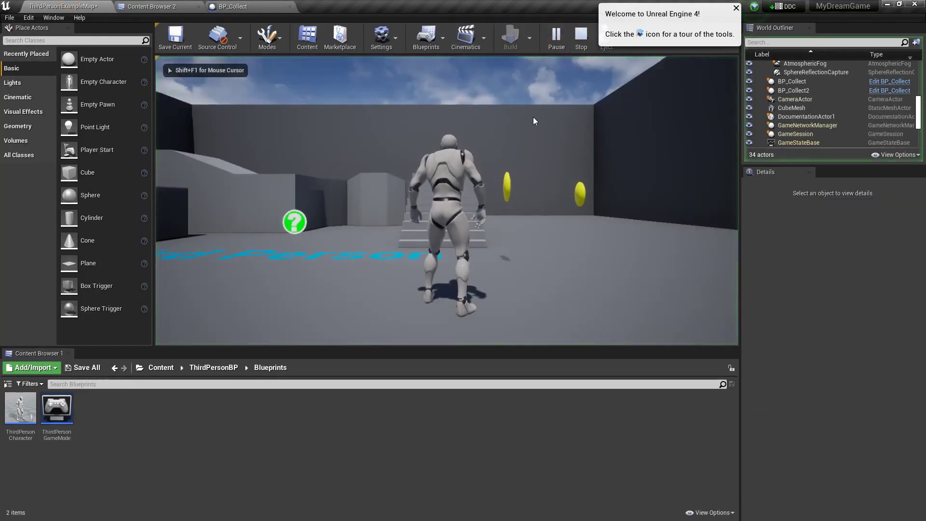
key("F11")
key("w")
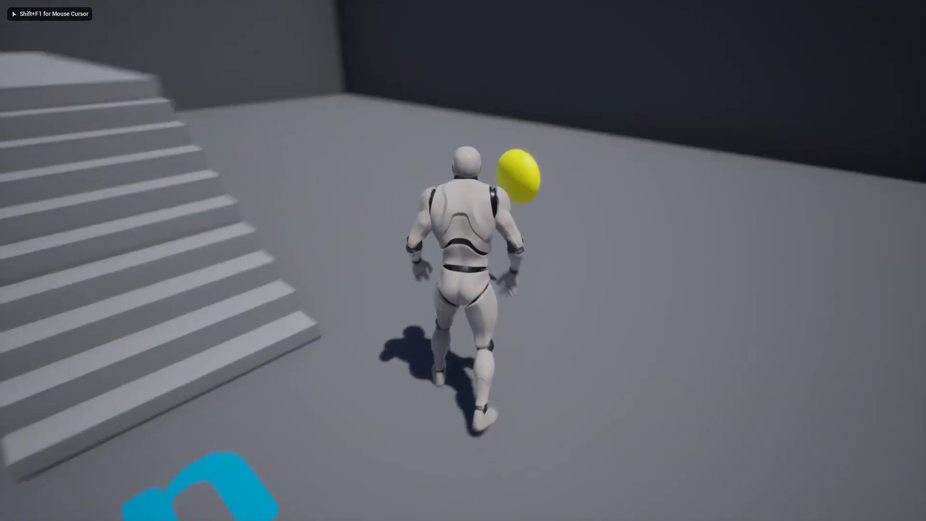
key("Escape")
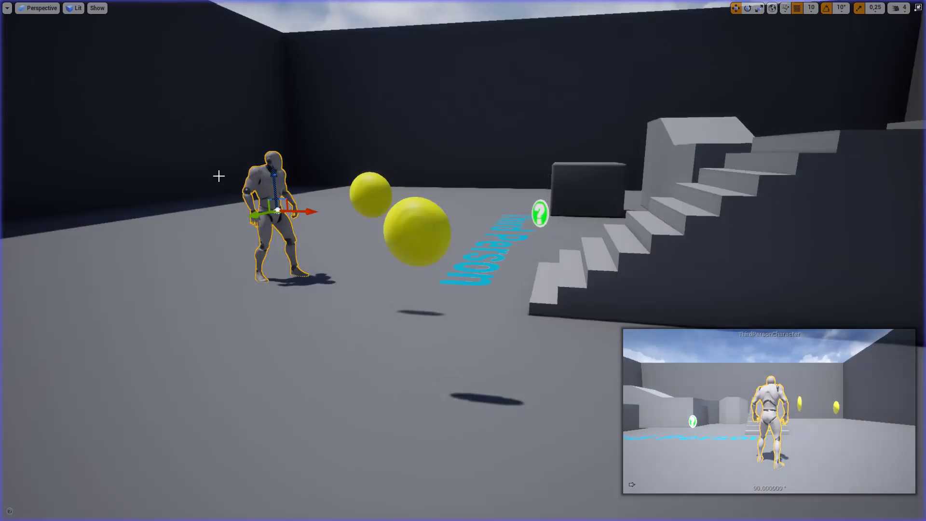
key("F11")
right_click_drag(437, 267, 399, 312)
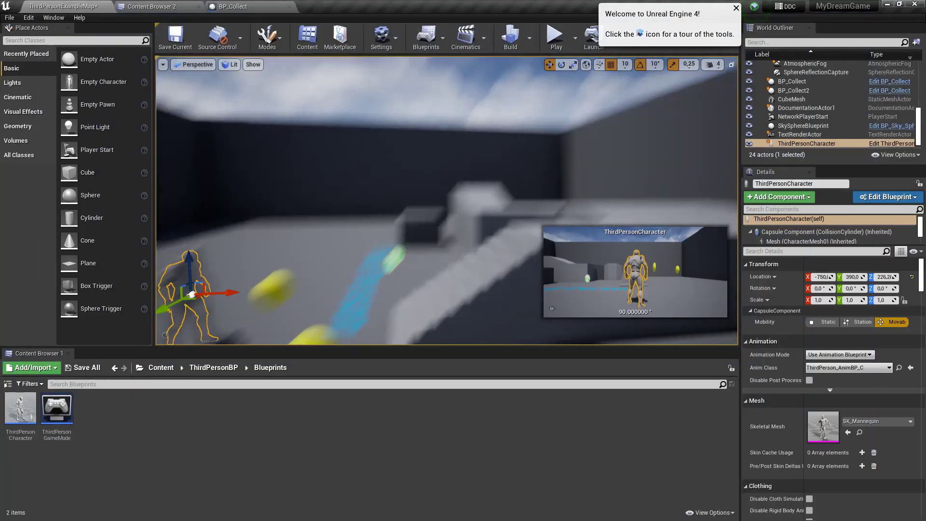
Drop a new BP_Collect coin from the Content Browser onto the raised platform
left_click(397, 254)
key("ctrl+b")
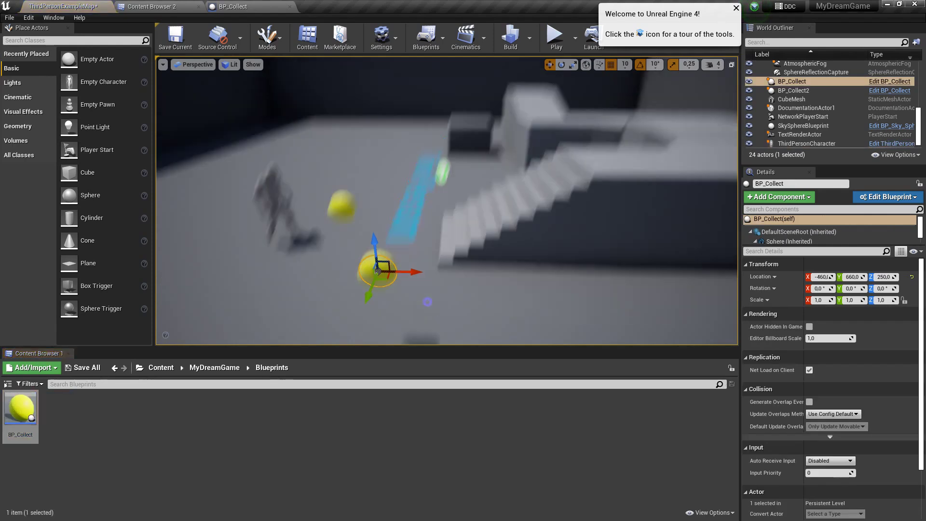
right_click_drag(397, 254, 366, 226)
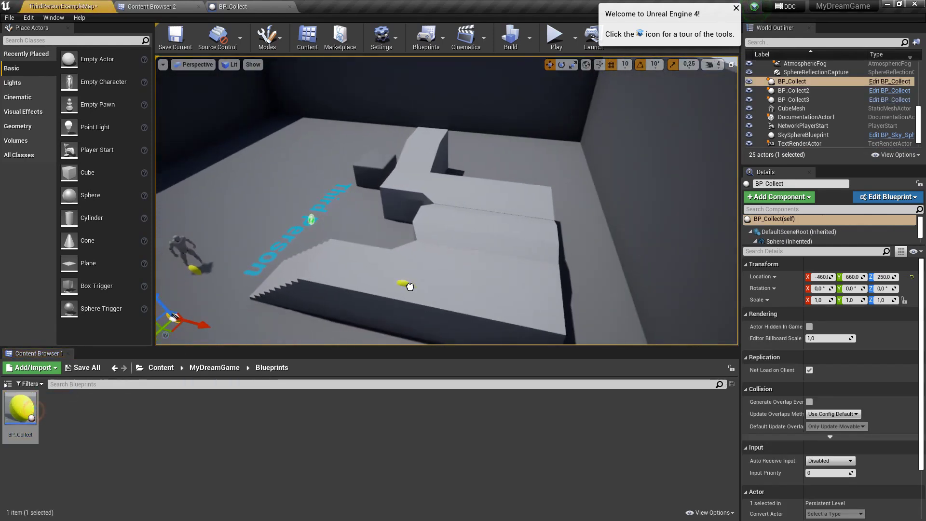
left_click_drag(20, 410, 440, 279)
right_click_drag(444, 234, 381, 238)
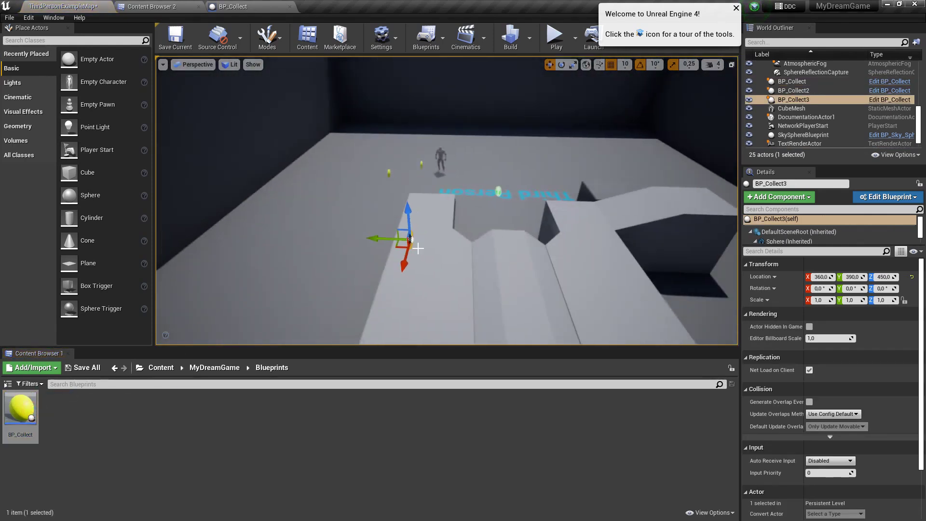
Alt-drag copies BP_Collect4–6 along the platform and above the floor, then playtest fullscreen
left_click_drag(381, 238, 565, 246, "alt")
right_click_drag(565, 246, 290, 217)
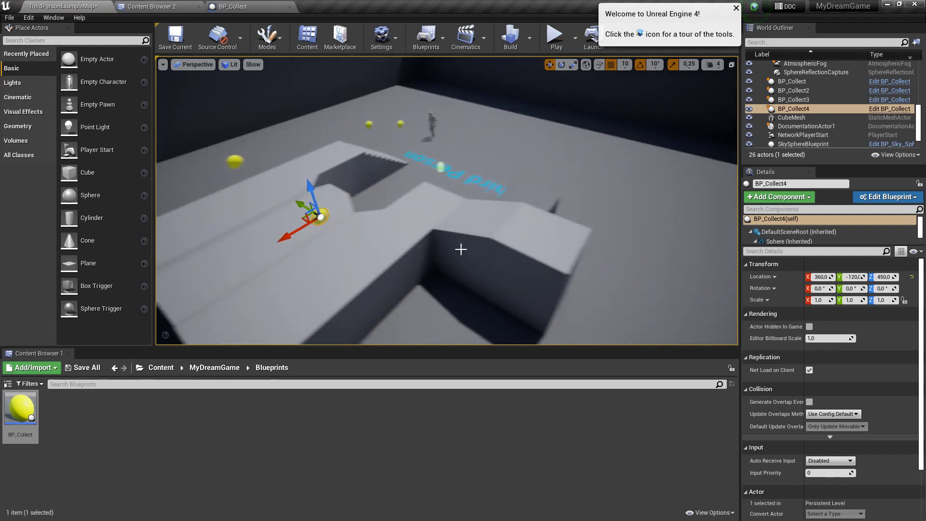
left_click_drag(289, 217, 387, 195, "alt")
left_click_drag(348, 163, 470, 225)
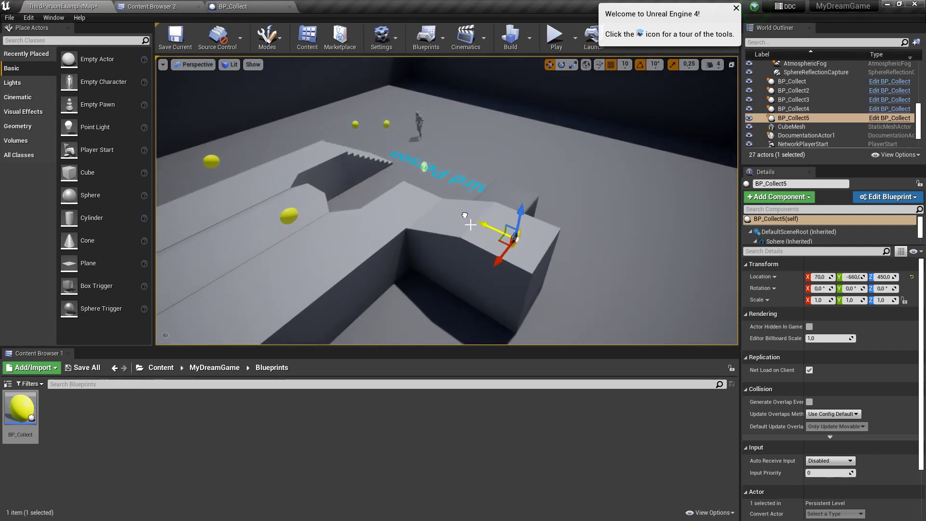
right_click_drag(503, 255, 366, 223)
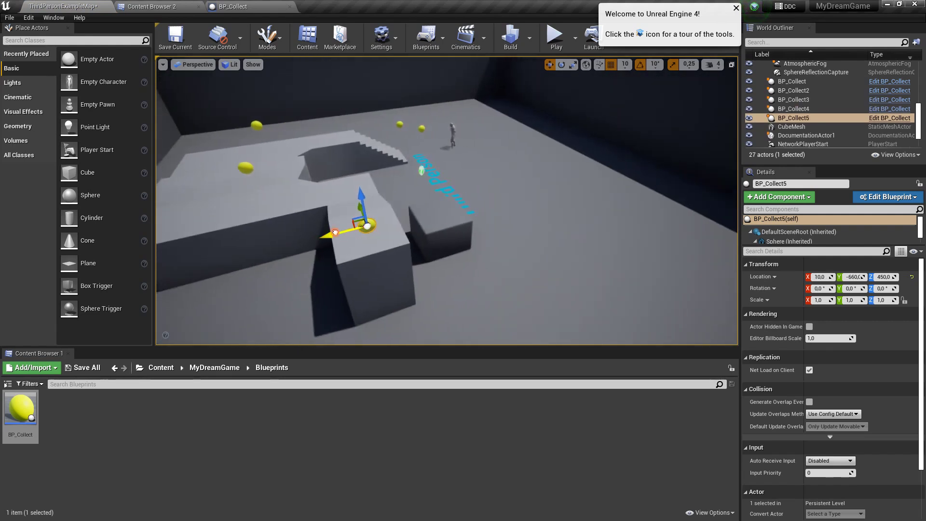
mouse_move(367, 223)
left_mouse_down("alt")
mouse_move(586, 165)
mouse_move(593, 231)
left_mouse_up("alt")
key("f")
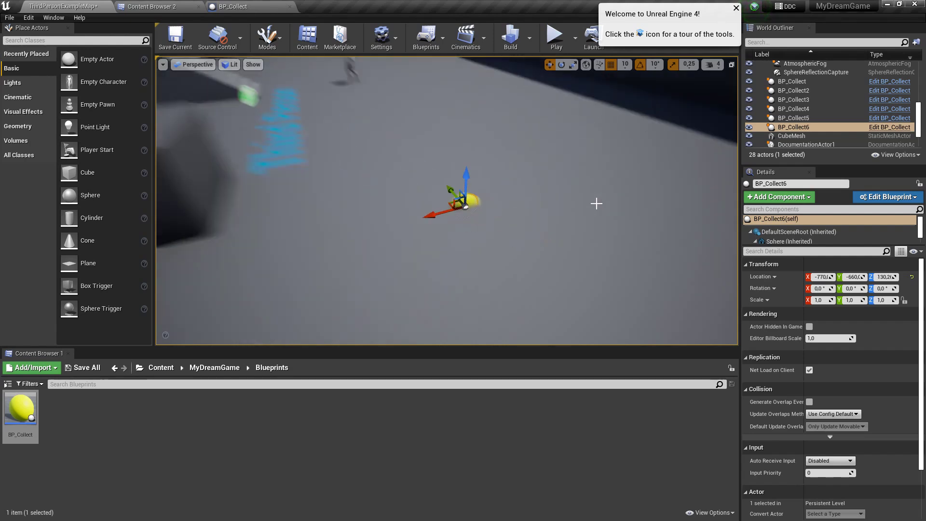
left_click_drag(447, 169, 447, 149)
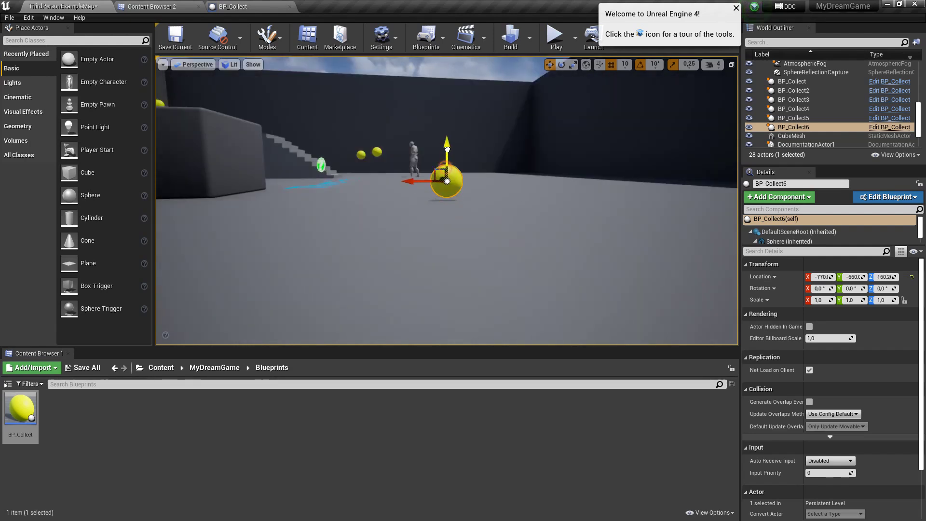
left_click(554, 36)
key("F11")
left_click(463, 261)
key("w")
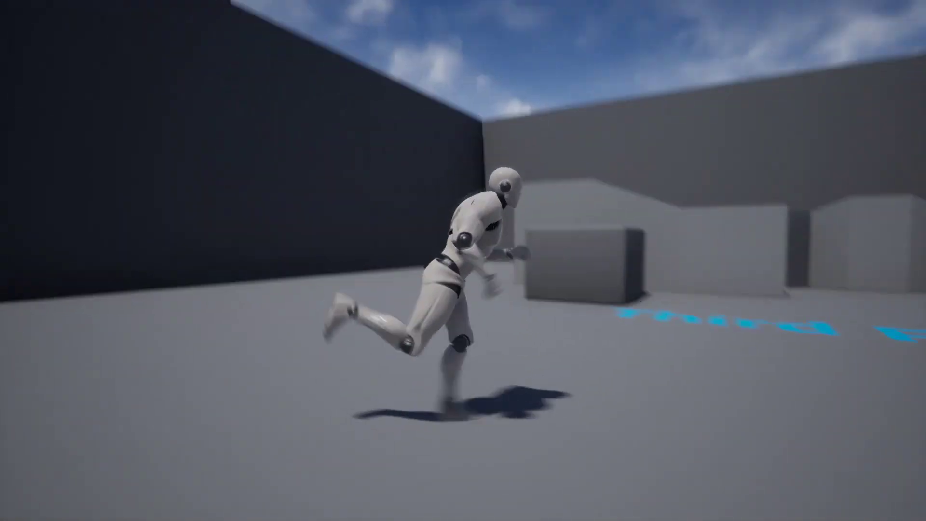
key("Escape")
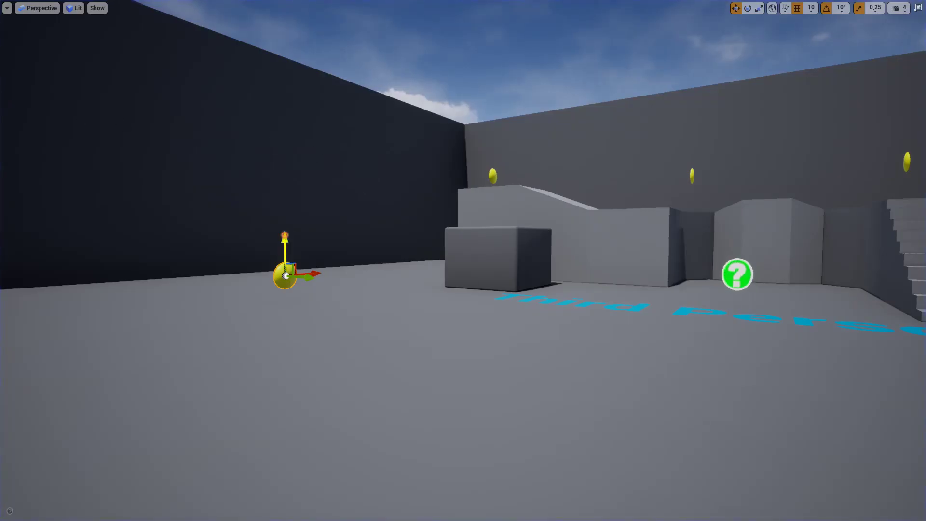
key("alt+p")
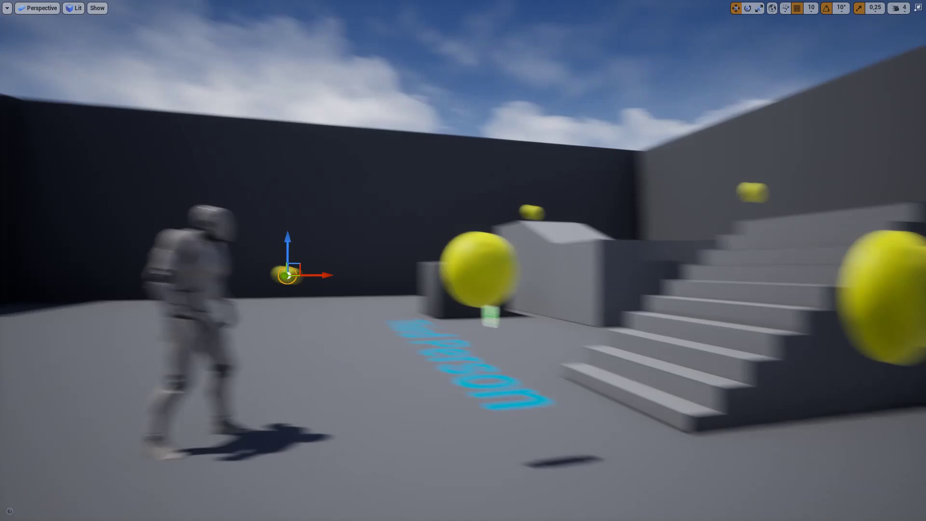
right_click_drag(402, 231, 403, 232)
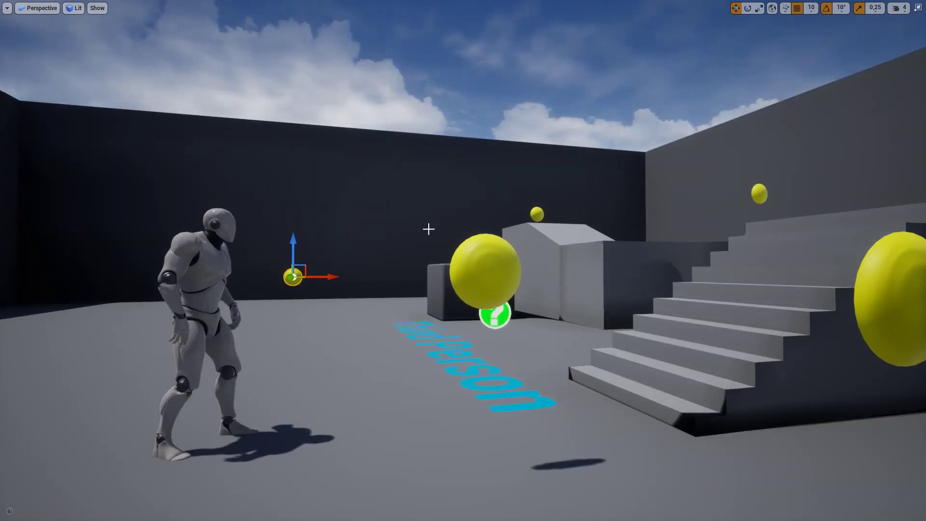
key("F11")
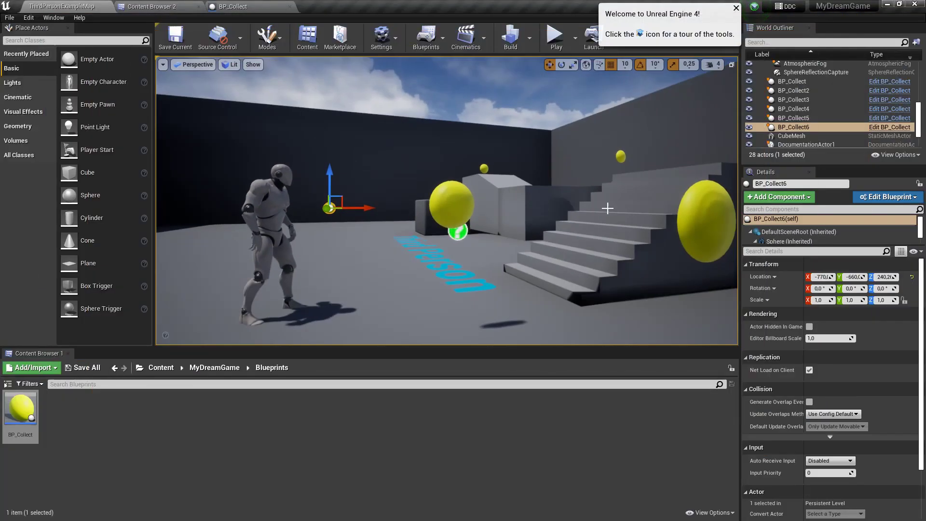